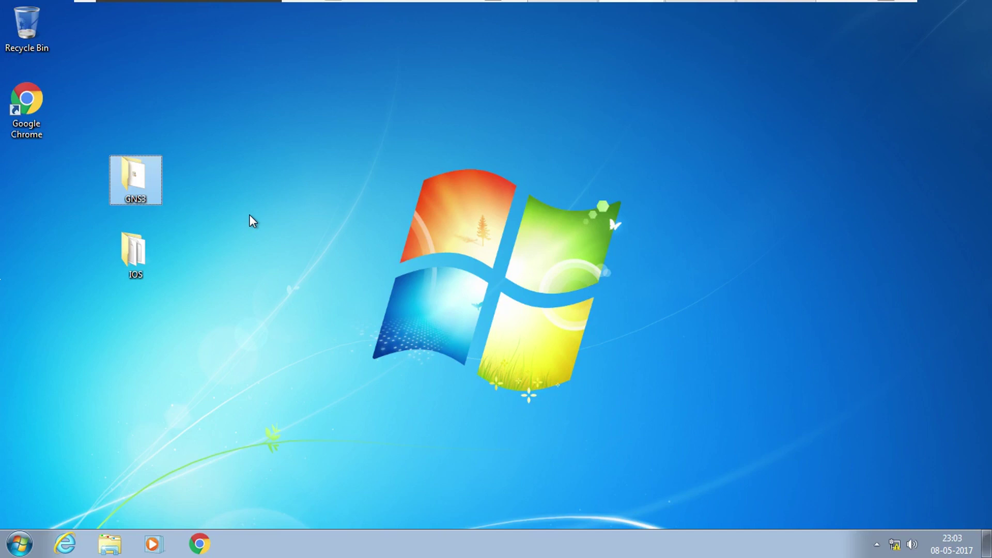
Launch the GNS3-1.4.4-all-in-one installer from the desktop's GNS3 folder and allow it to make changes to the computer
double_click(145, 179)
left_click(374, 159)
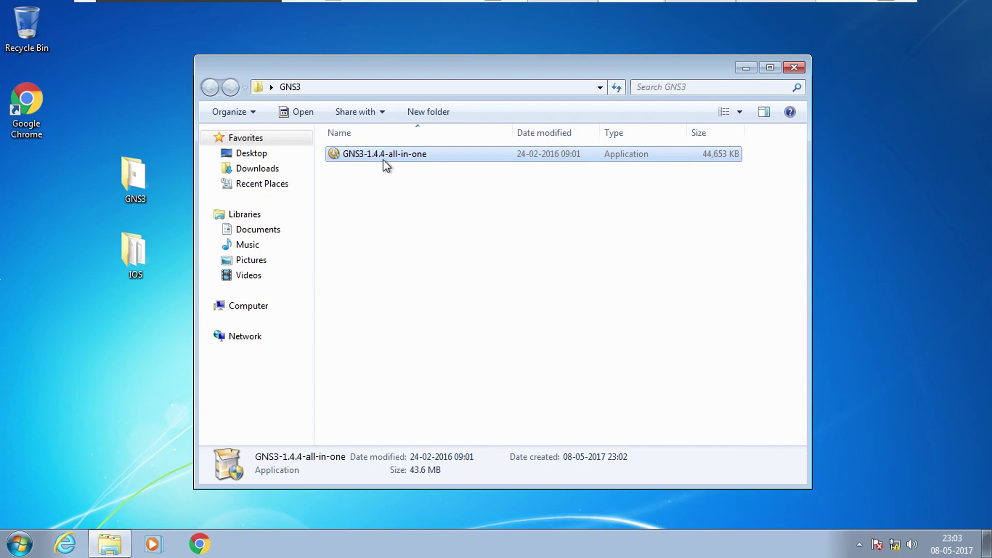
right_click(407, 153)
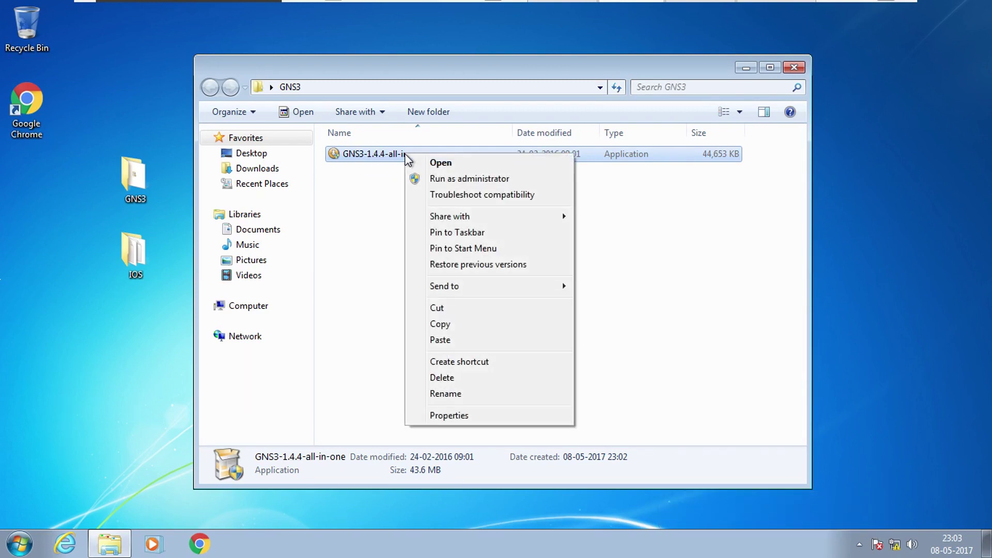
left_click(429, 164)
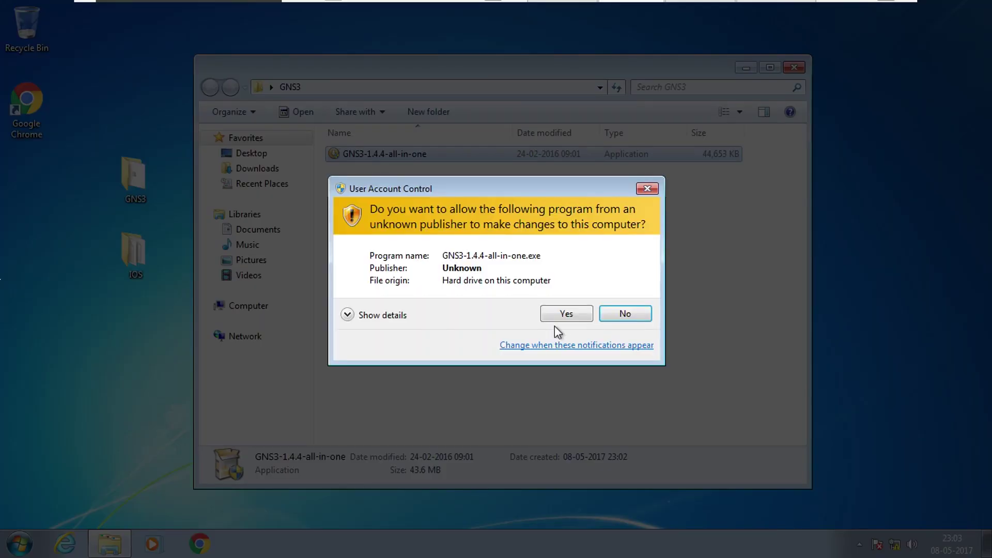
left_click(570, 314)
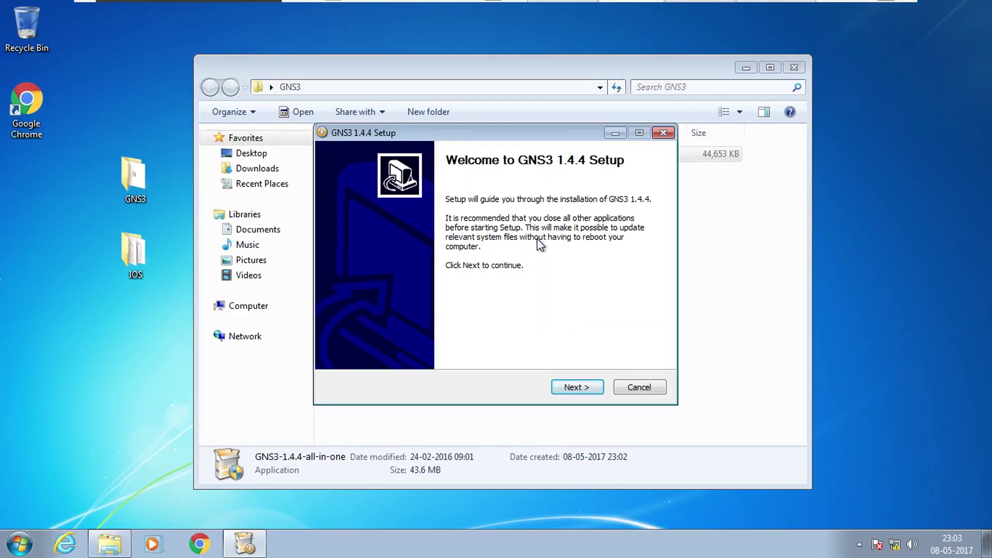
Proceed through the GNS3 setup's introductory pages and set the Start Menu folder to Accessories\GNS3
left_click(600, 387)
left_click(599, 389)
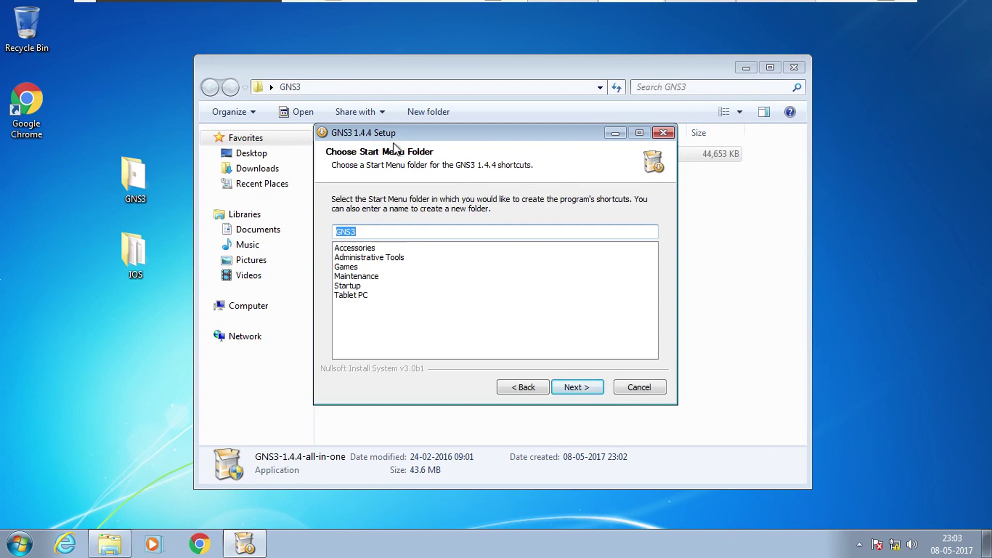
left_click(382, 248)
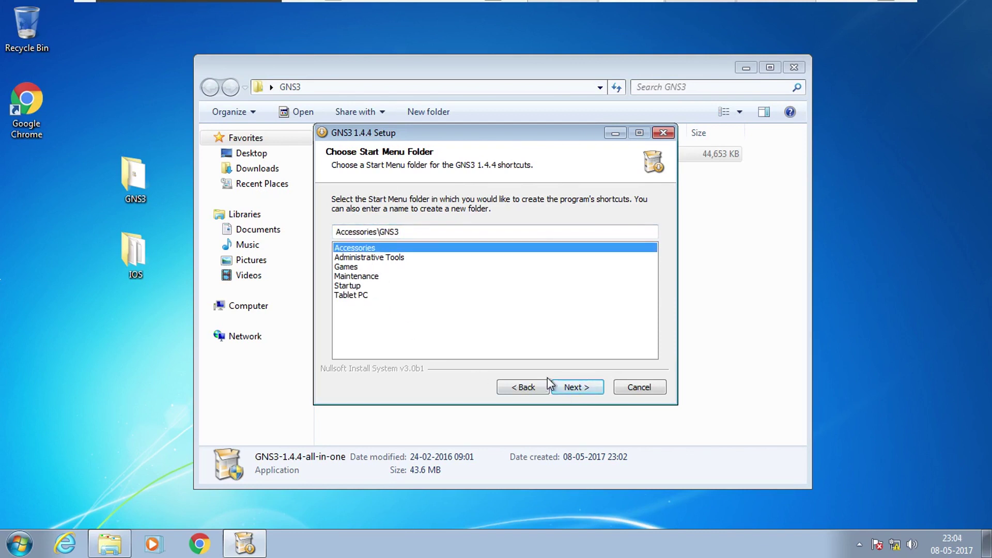
left_click(589, 389)
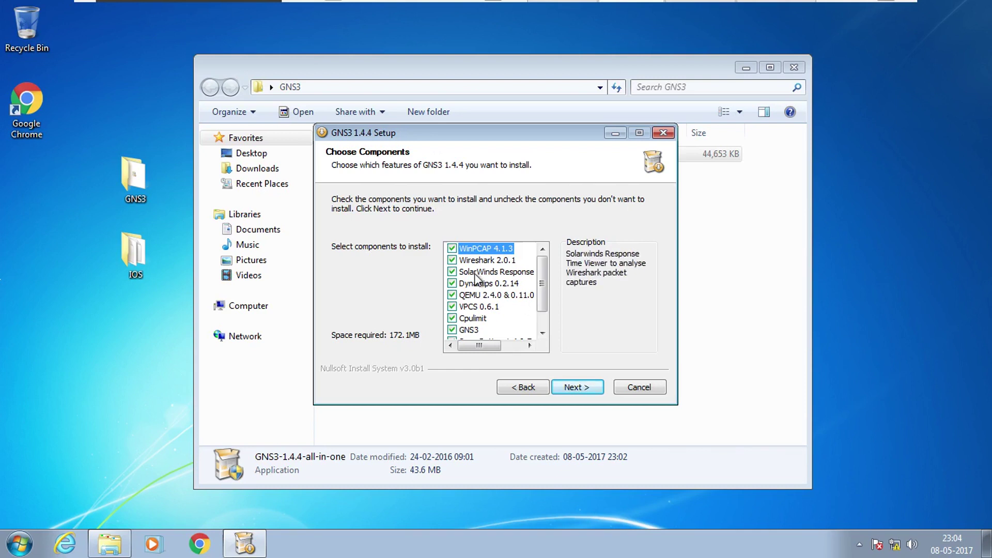
Exclude SolarWinds Response and Wireshark 2.0.1 from the components and start installing GNS3 to C:\Program Files\GNS3
left_click(452, 272)
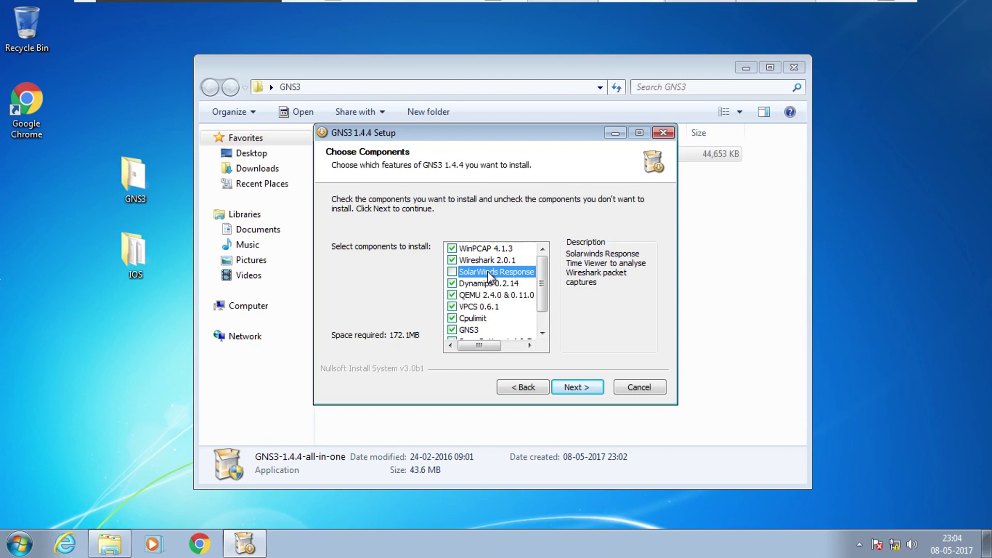
left_click(456, 264)
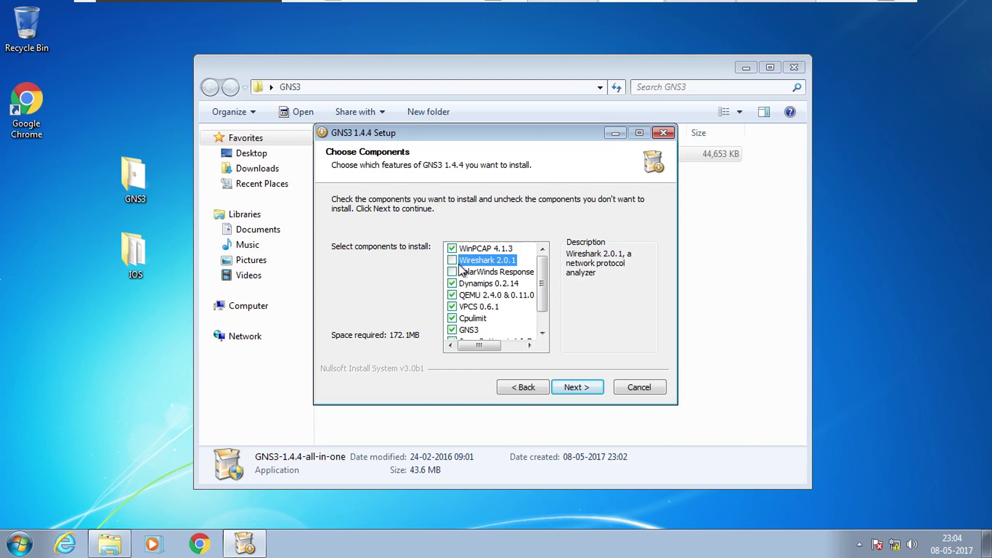
left_click(572, 386)
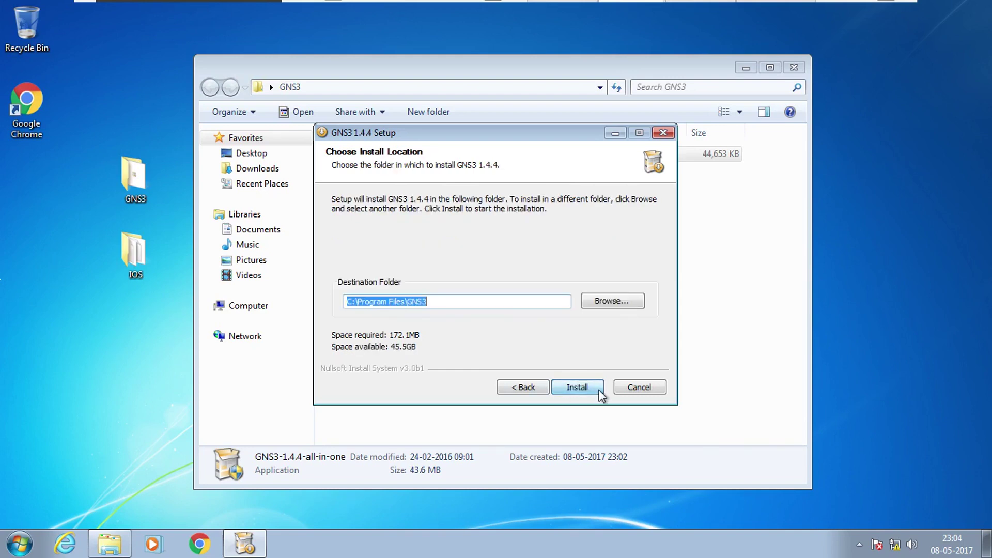
left_click(576, 387)
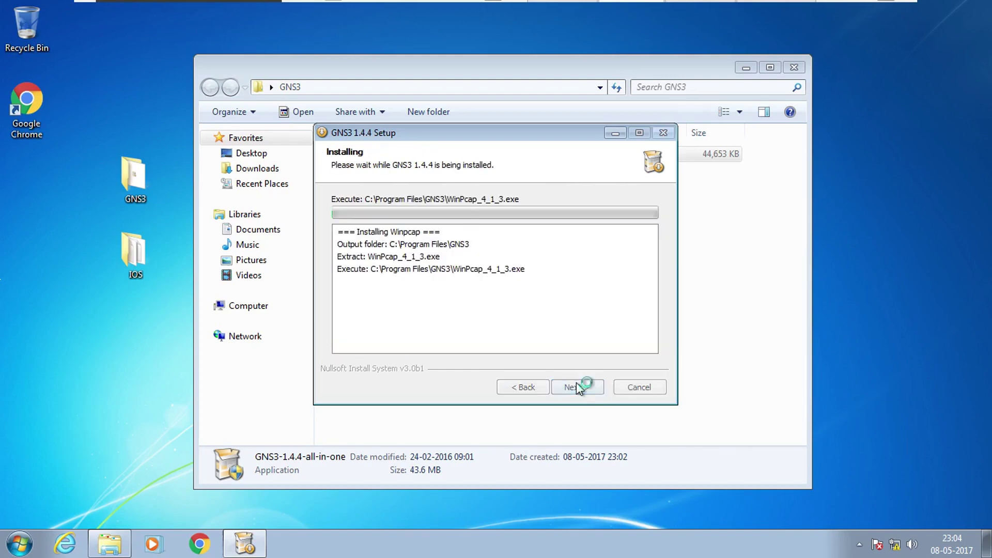
Accept the WinPcap 4.1.3 license and install it with the driver starting automatically at boot time
left_click(577, 388)
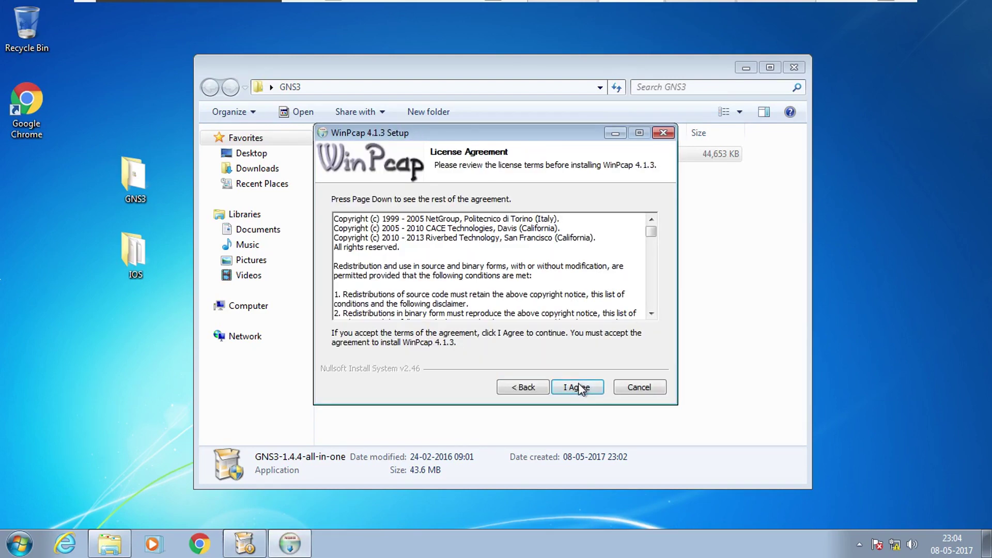
left_click(578, 388)
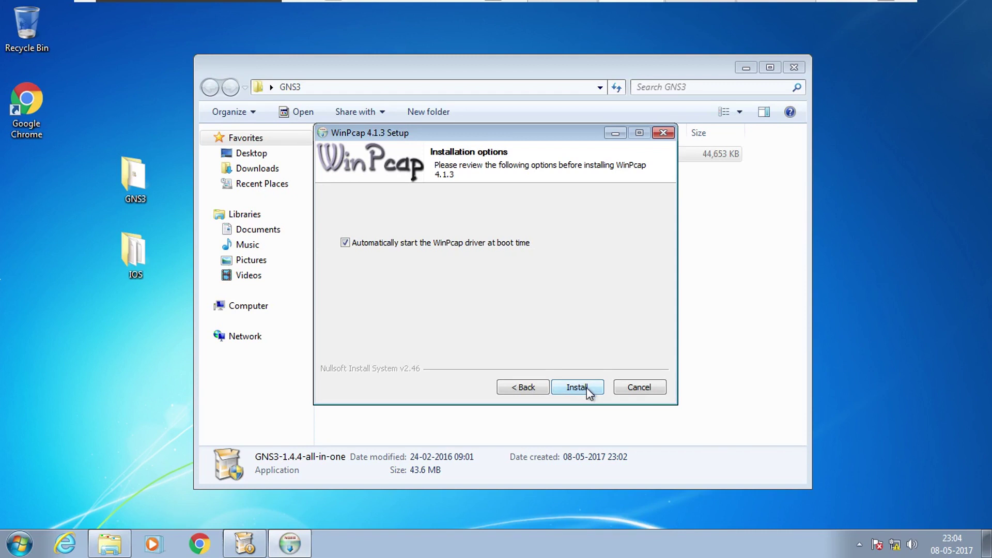
left_click(587, 388)
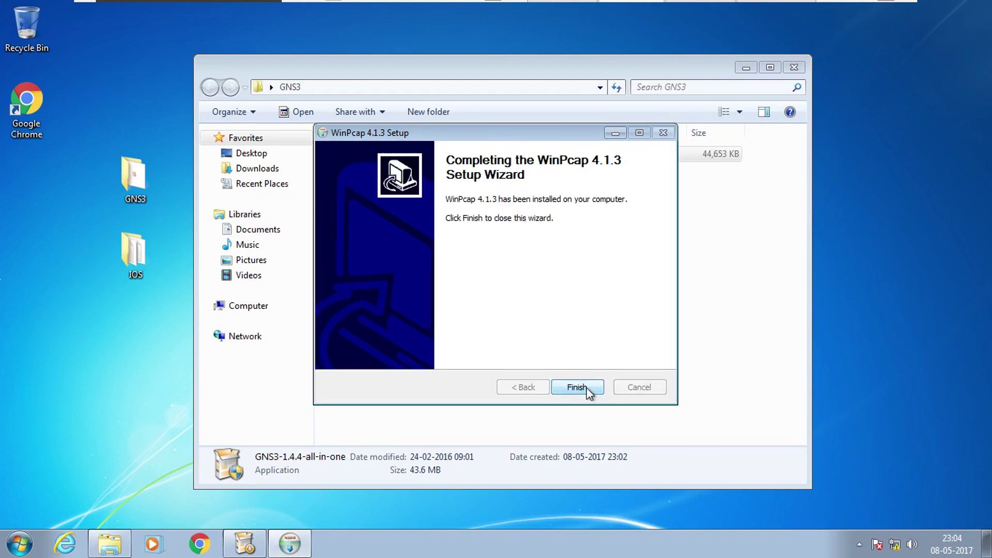
left_click(587, 388)
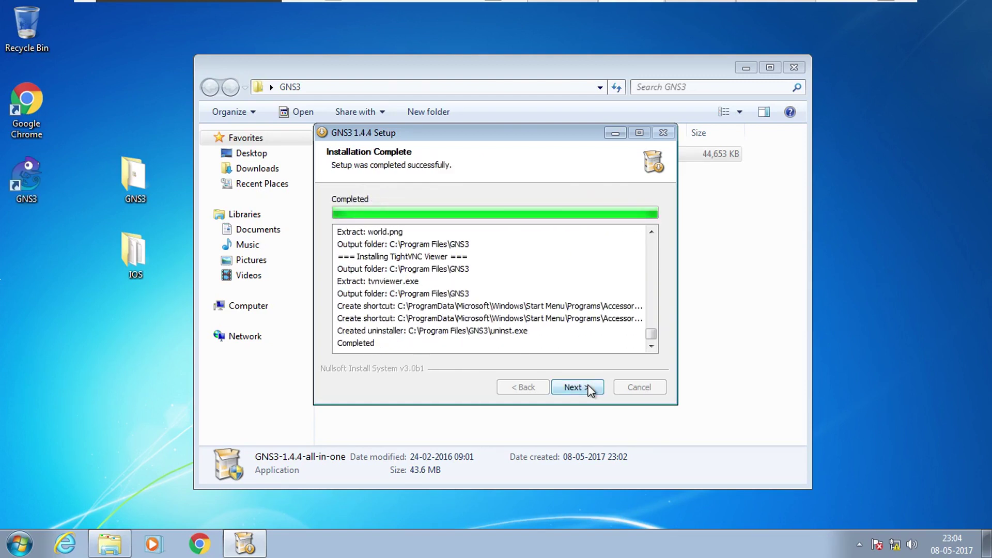
Decline the free Solarwinds Standard Toolset license and finish the GNS3 setup with Start GNS3 turned off
left_click(588, 389)
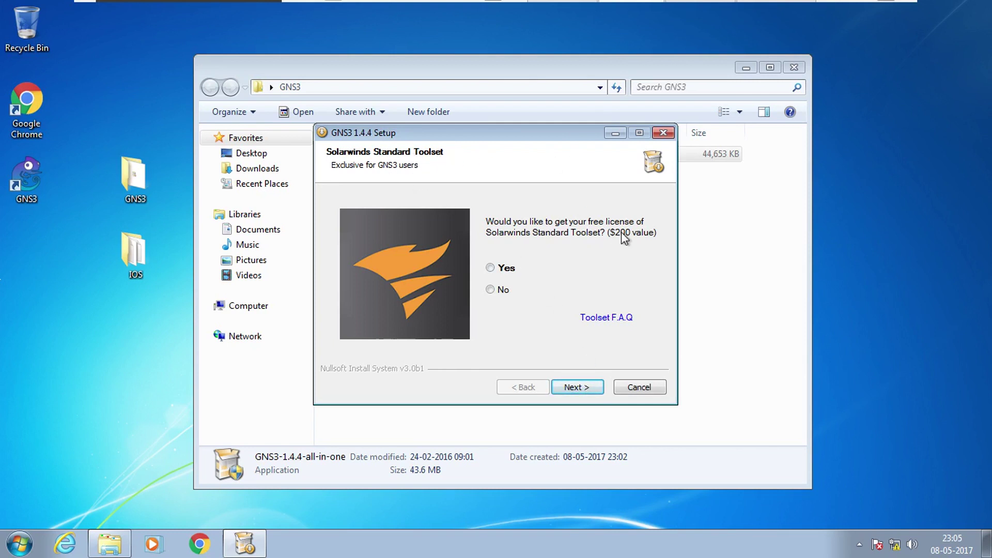
left_click(490, 289)
left_click(577, 386)
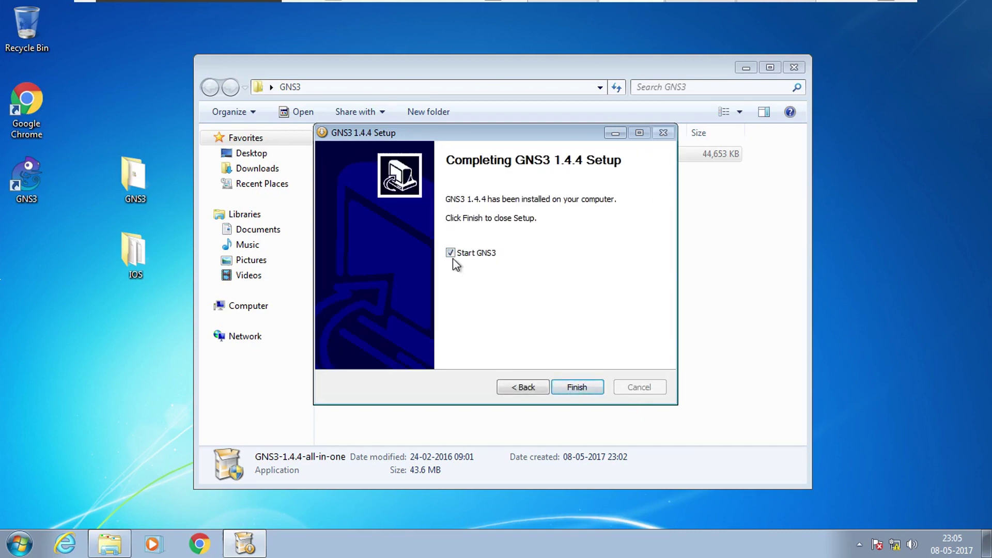
left_click(451, 254)
left_click(587, 389)
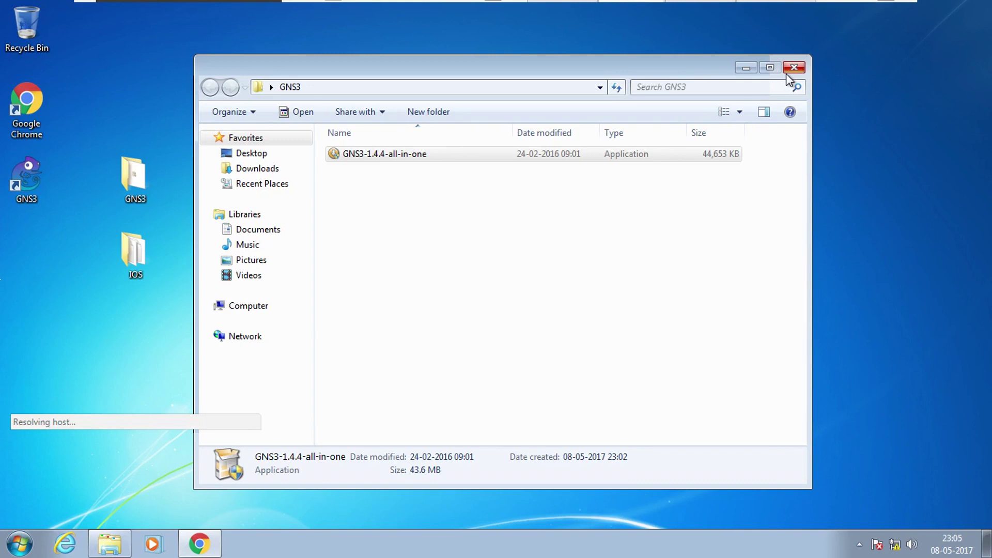
Close the installer folder and browser windows and open GNS3 from its desktop shortcut
left_click(802, 63)
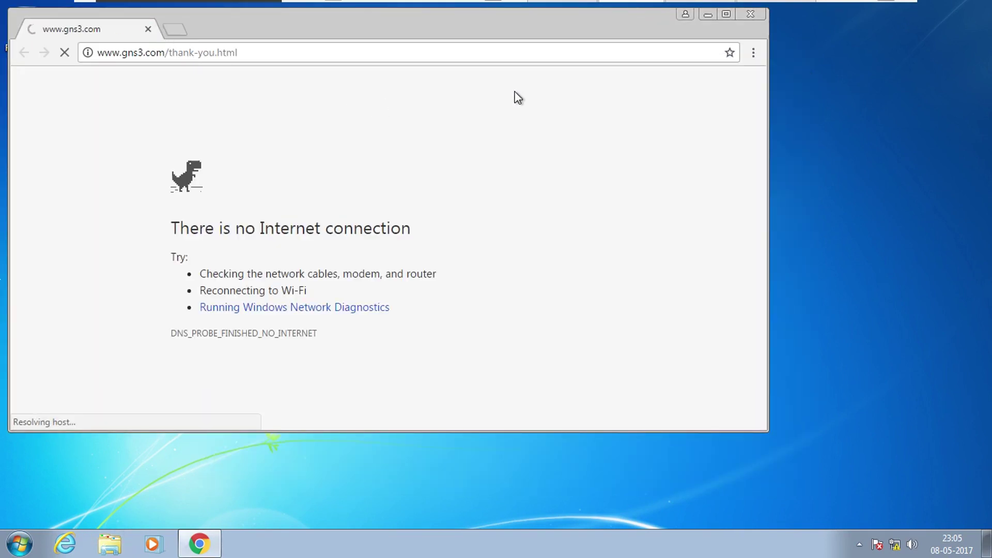
left_click(759, 15)
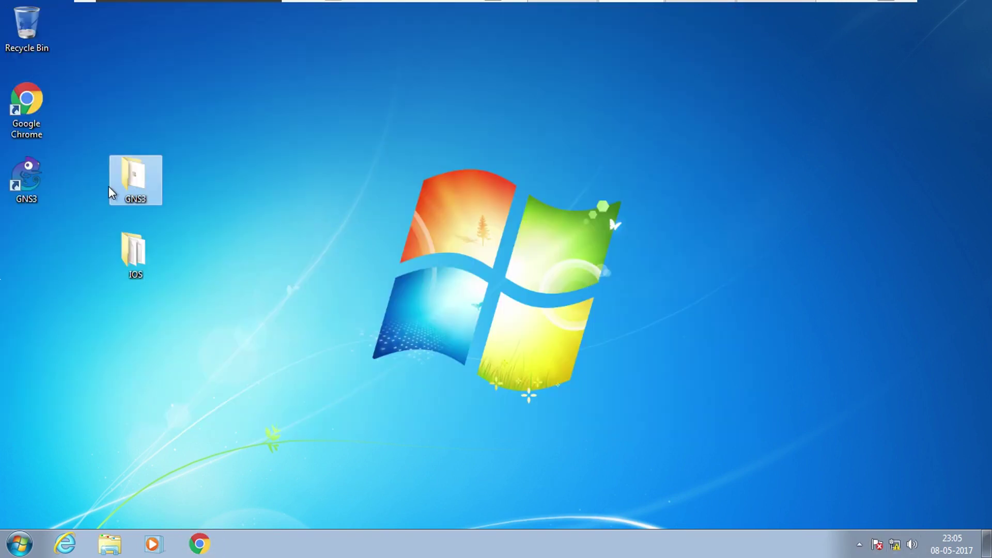
right_click(38, 176)
left_click(48, 186)
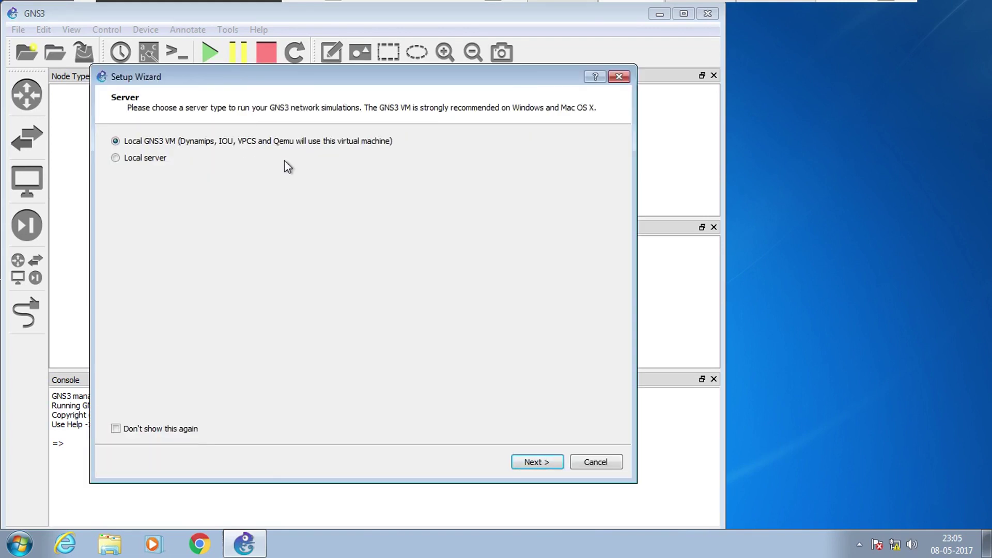
Choose Local server in the Setup Wizard and exit it without creating an IOS router template
left_click(157, 159)
left_click(540, 463)
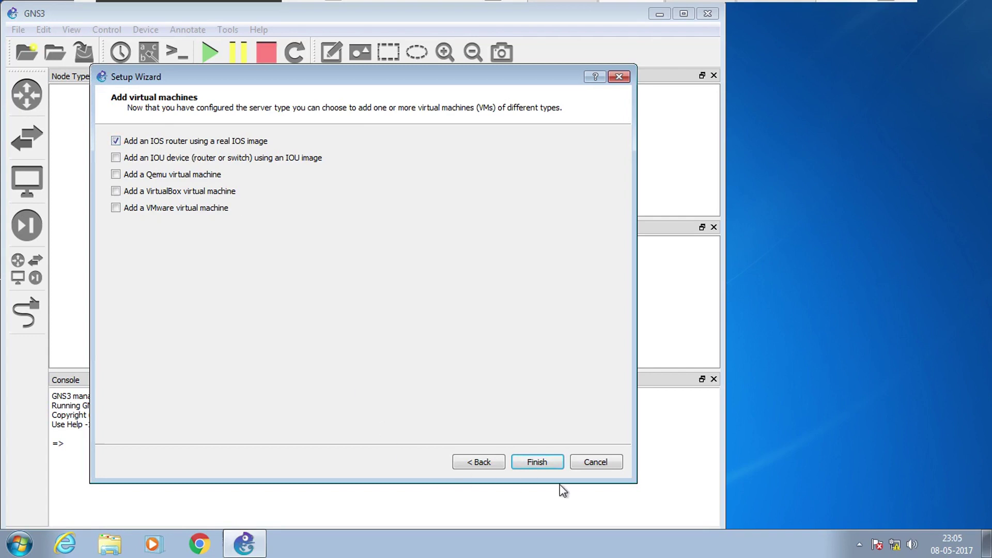
left_click(559, 463)
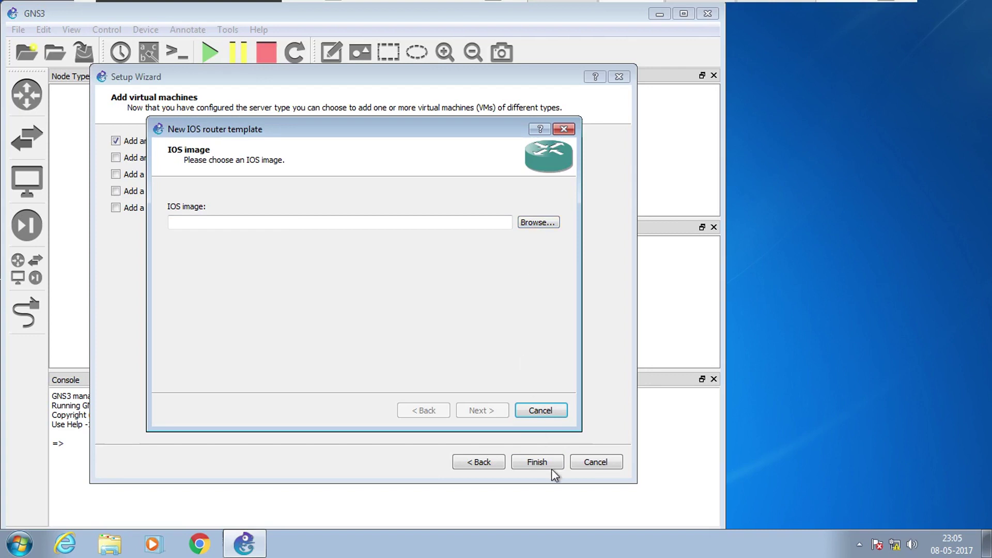
left_click(549, 414)
left_click(596, 482)
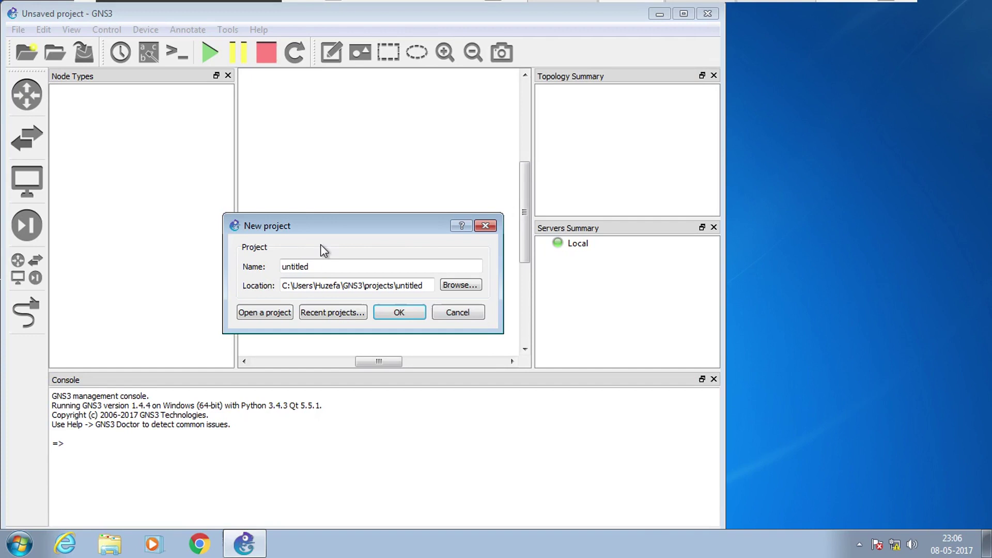
Cancel the new project dialog and widen the Node Types pane toward the workspace
left_click_drag(331, 266, 276, 265)
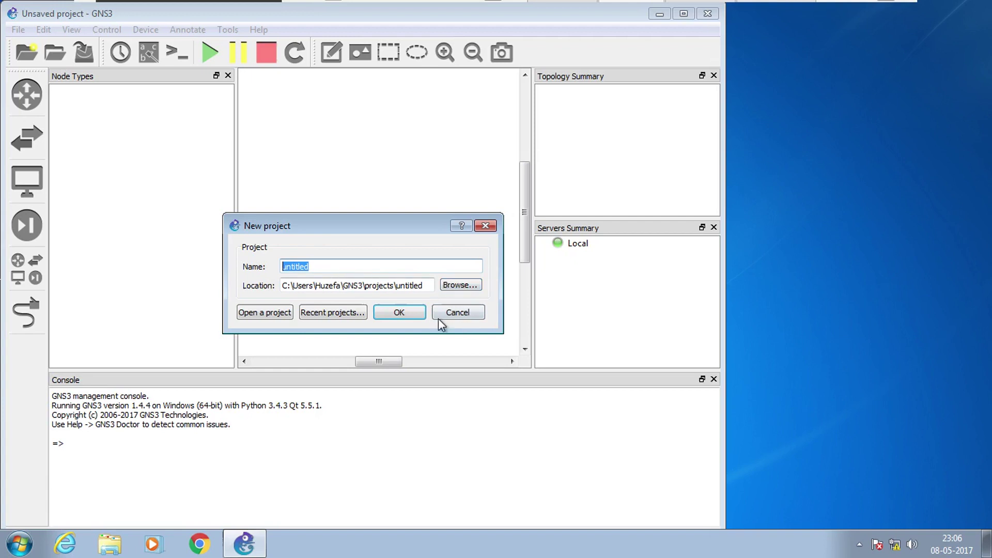
left_click(475, 314)
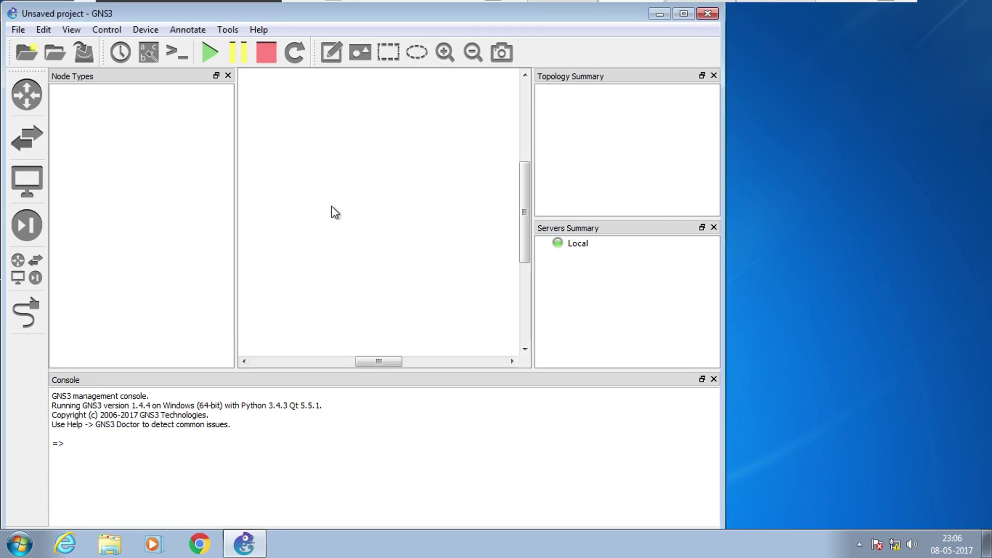
left_click_drag(236, 148, 450, 237)
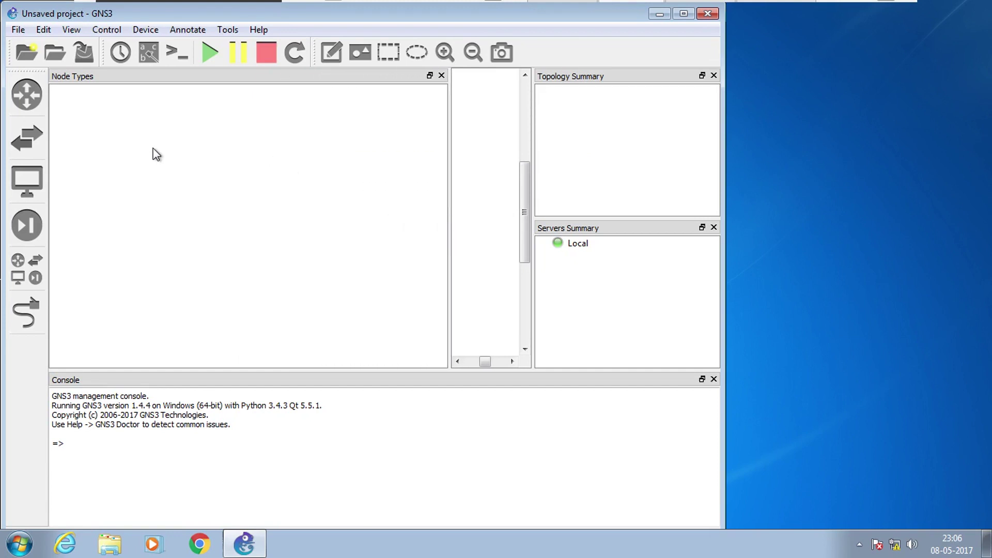
Check which routers are available, dismiss the warning, and look at where the Preferences are found
left_click(26, 98)
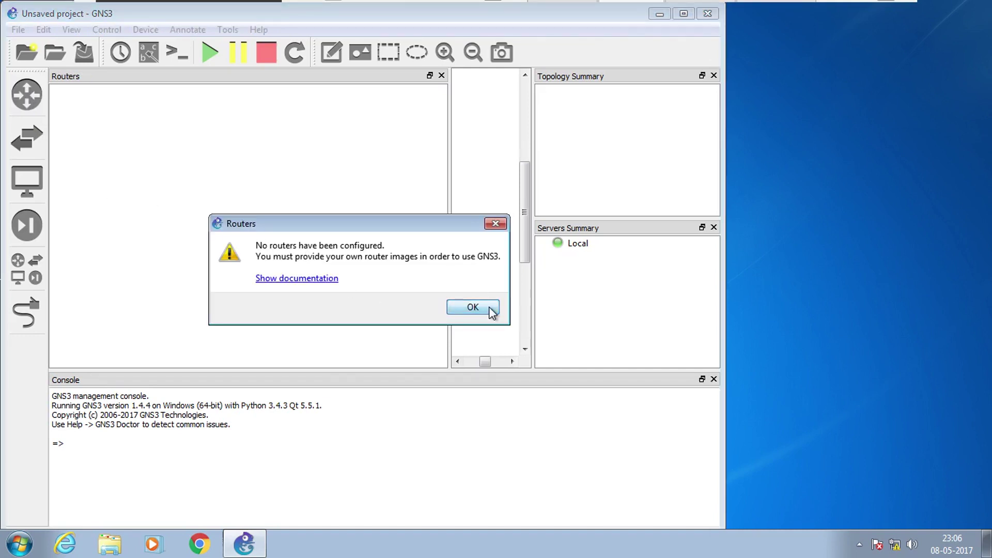
left_click(473, 307)
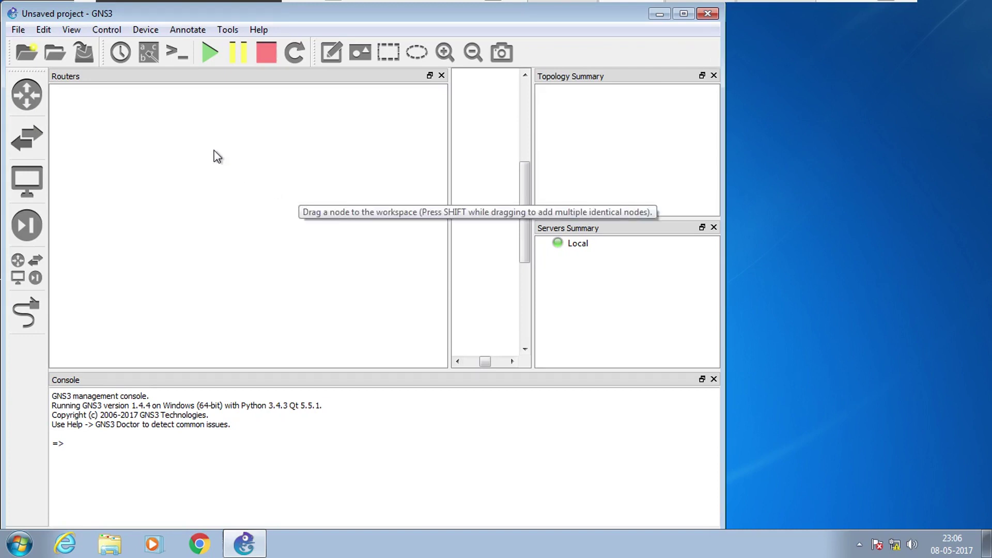
left_click(43, 30)
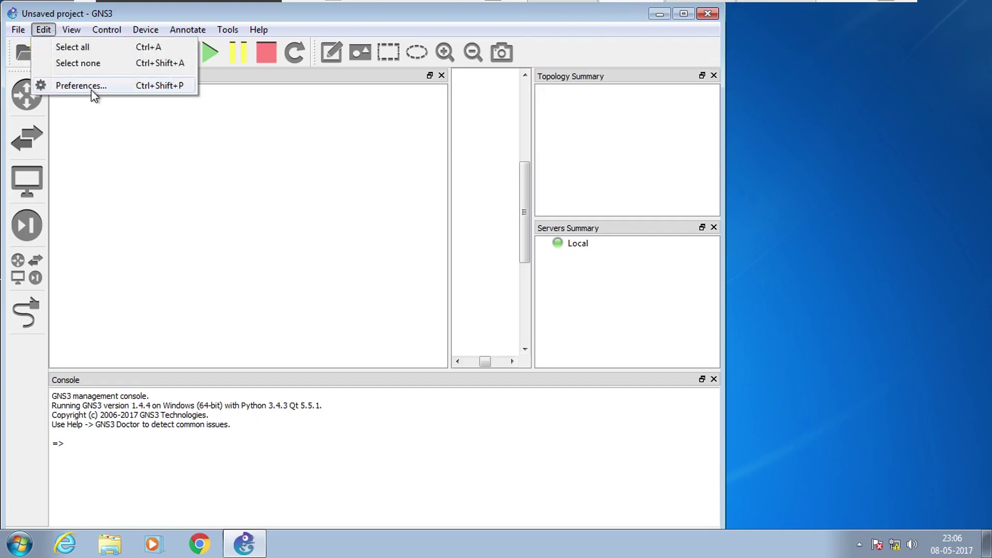
left_click(176, 28)
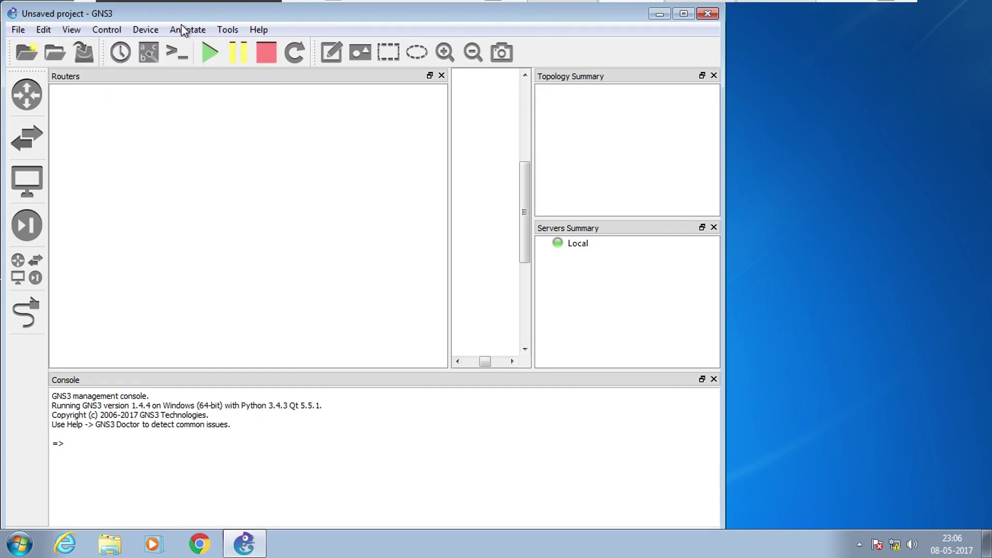
Minimize GNS3 and examine the router image files in the desktop's IOS folder
left_click(660, 14)
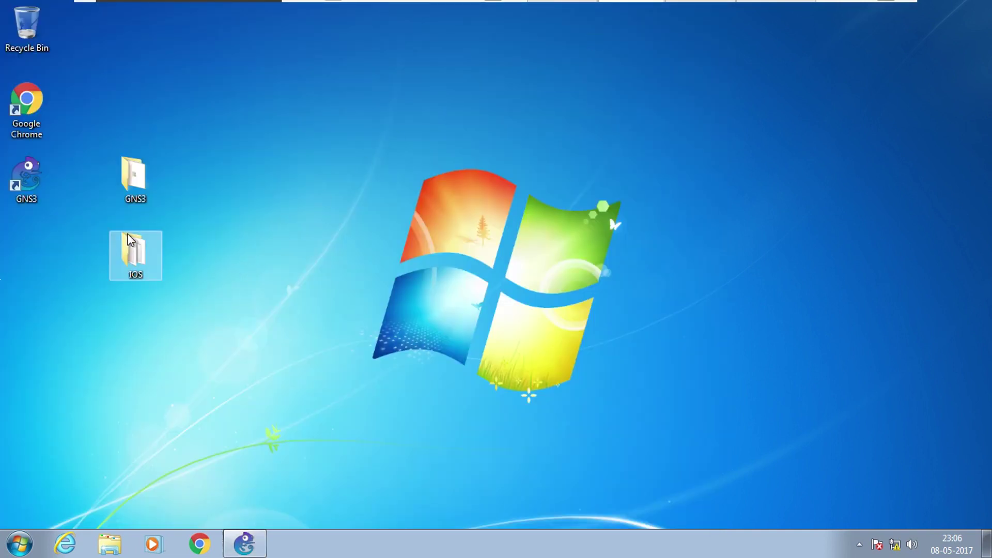
mouse_move(140, 255)
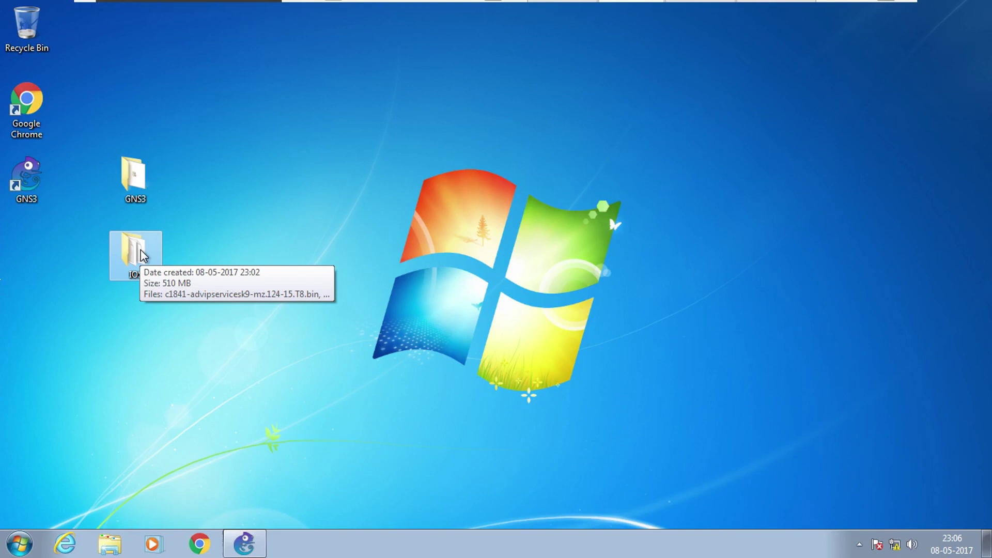
right_click(142, 256)
left_click(182, 259)
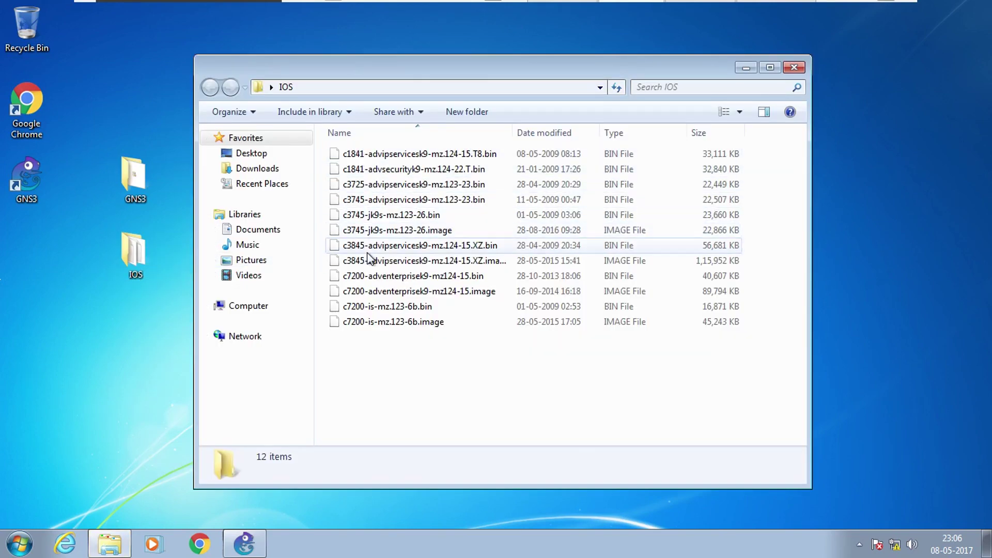
left_click(372, 306)
left_click(373, 356)
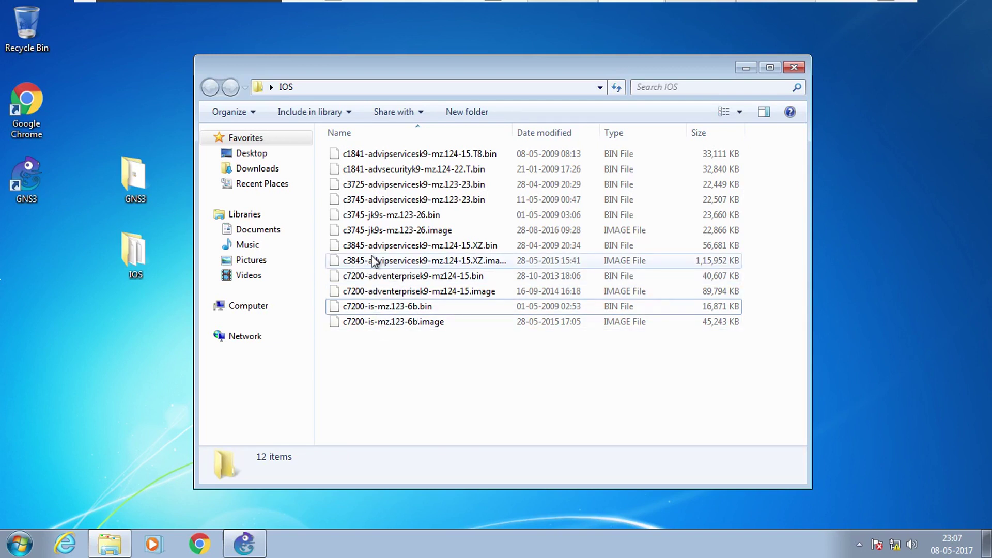
Look over the router image files, close the IOS folder and switch back to GNS3
mouse_move(360, 311)
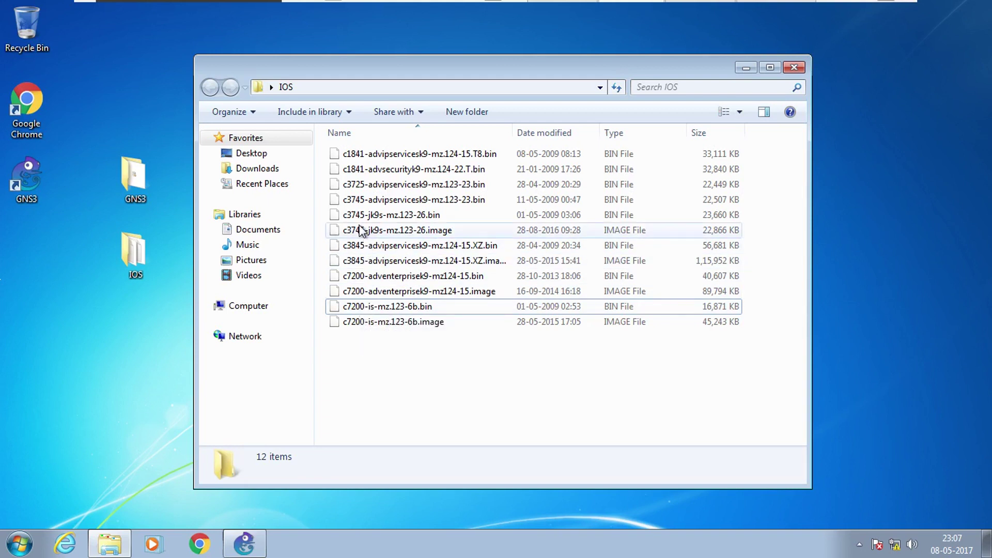
mouse_move(359, 205)
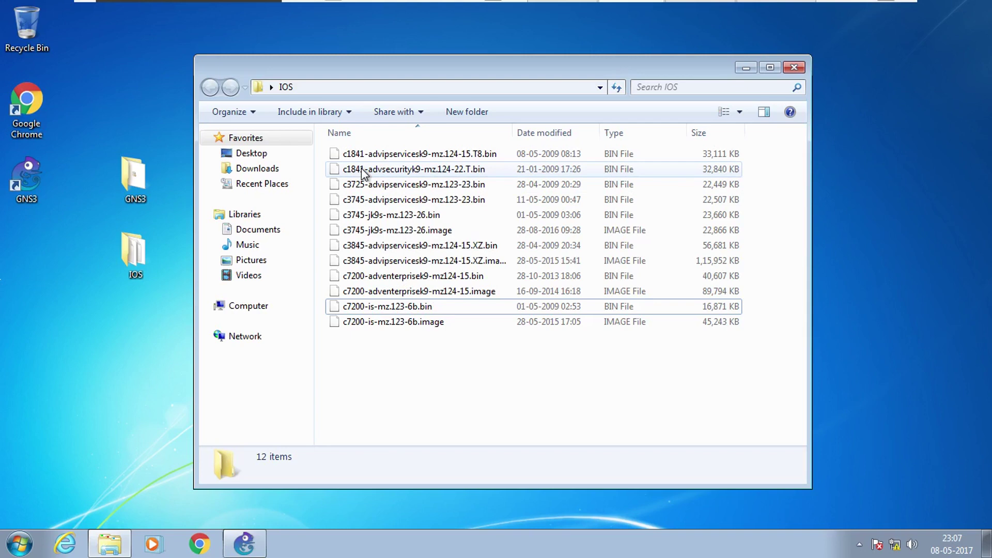
left_click(792, 70)
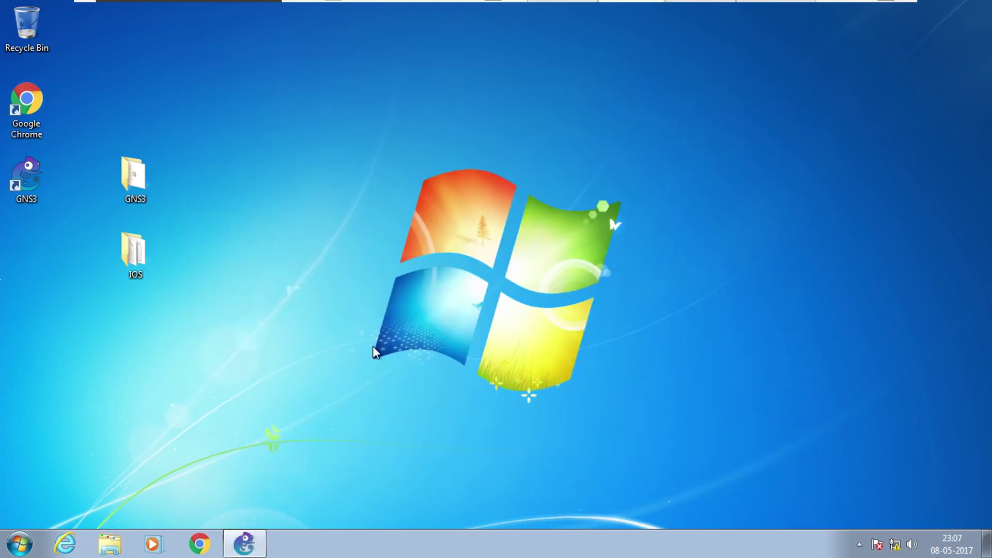
left_click(234, 525)
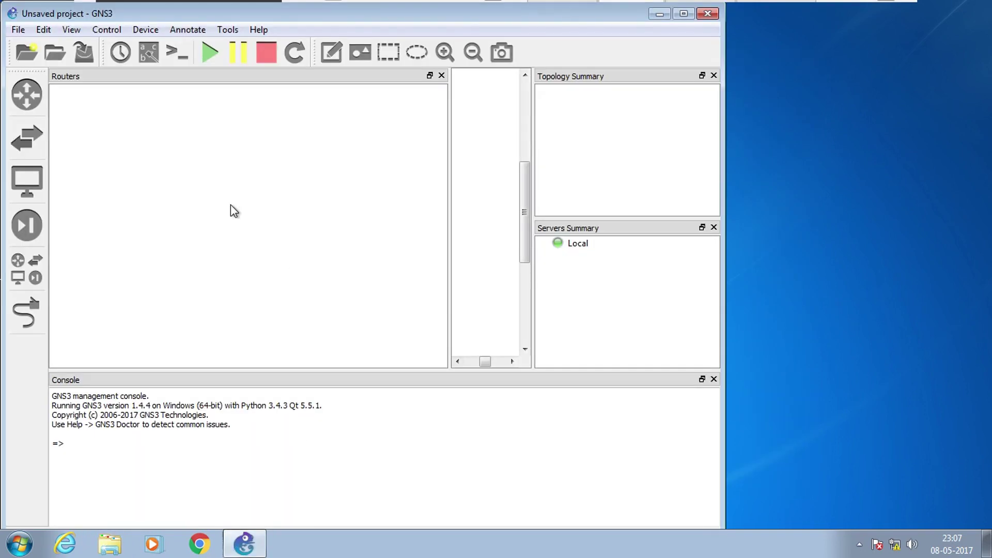
Start a new IOS router template from the Dynamips IOS routers preferences
left_click(43, 30)
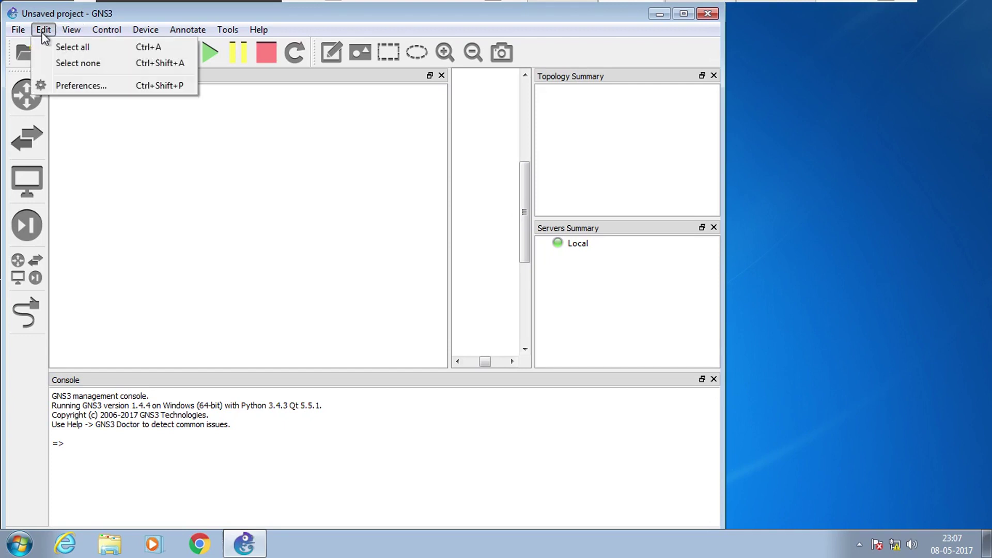
left_click(95, 88)
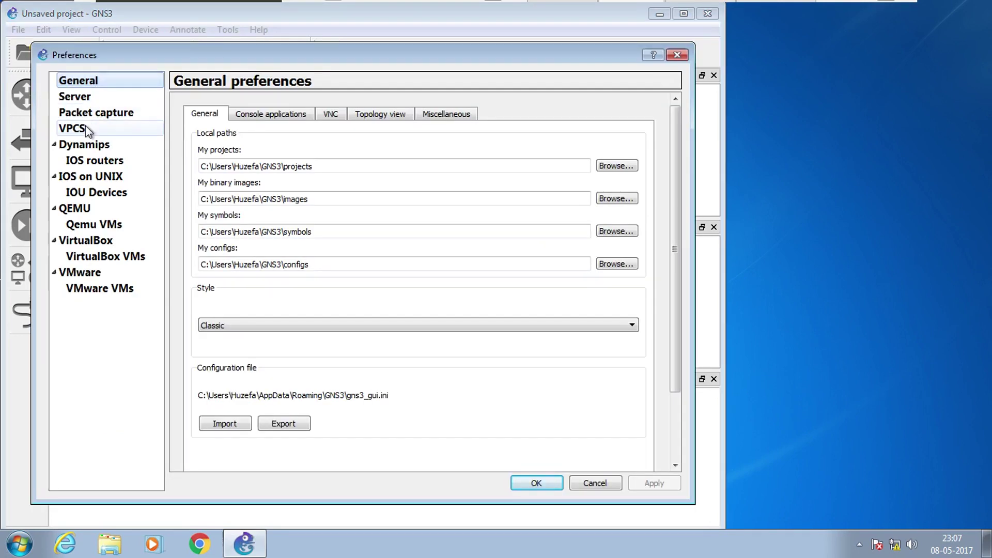
left_click(91, 162)
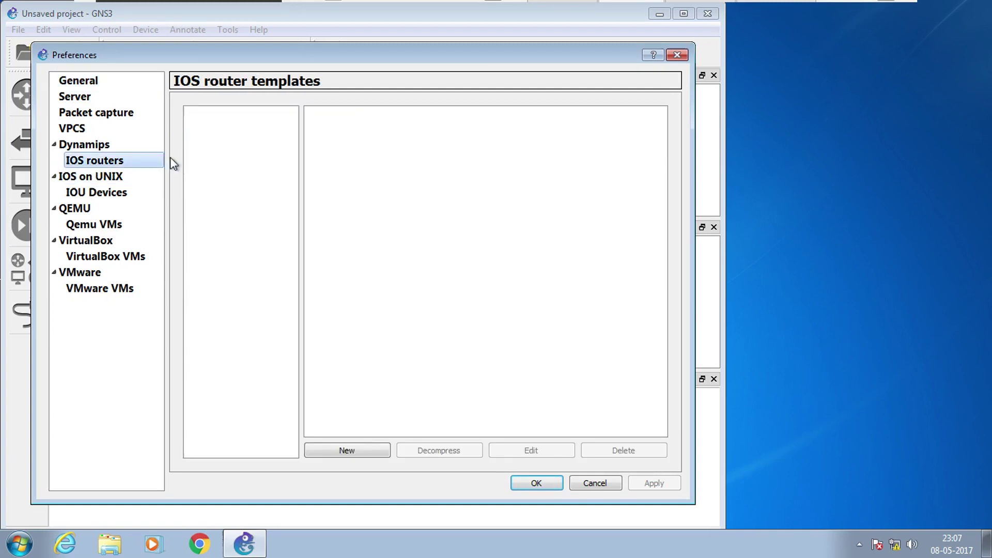
left_click(373, 451)
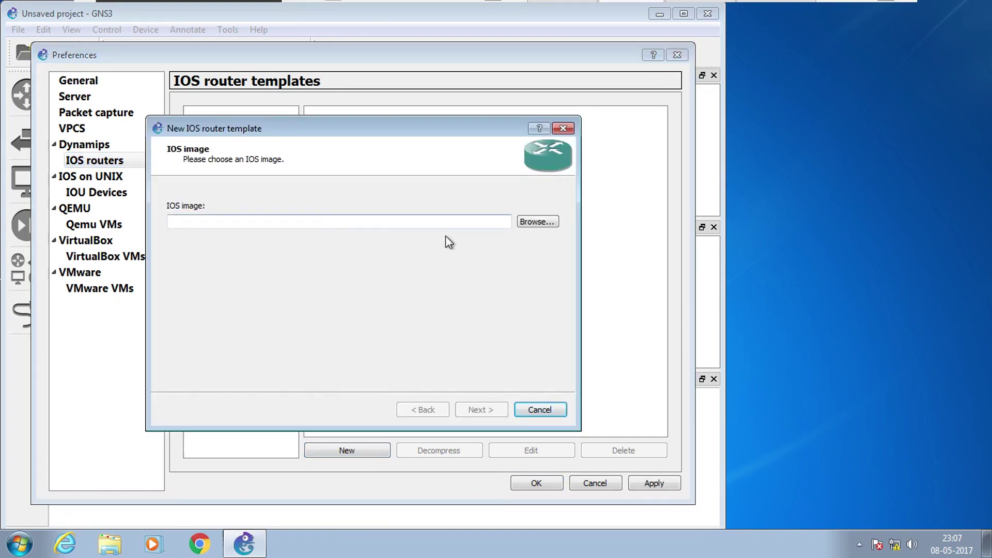
Browse for the template's IOS image in the desktop's IOS folder
left_click(551, 225)
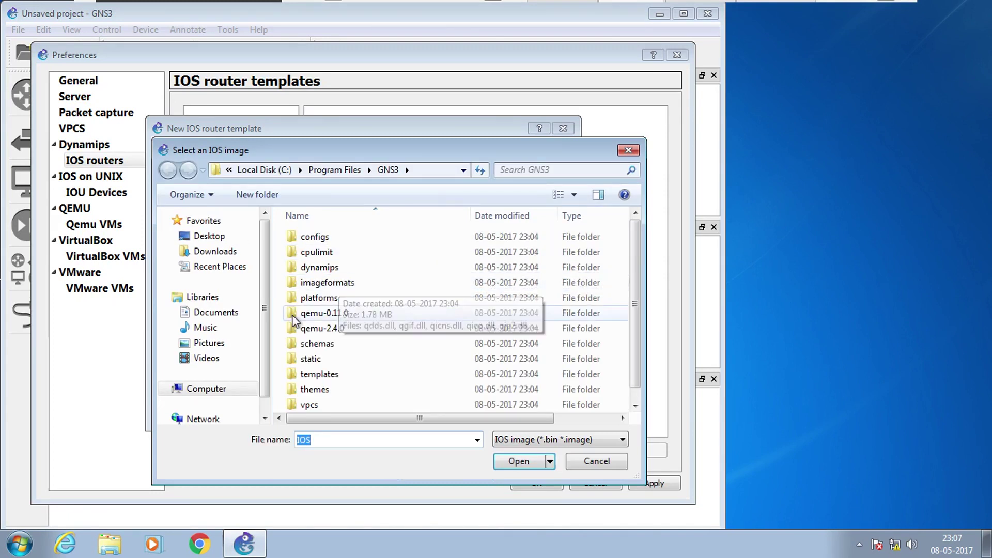
left_click(210, 236)
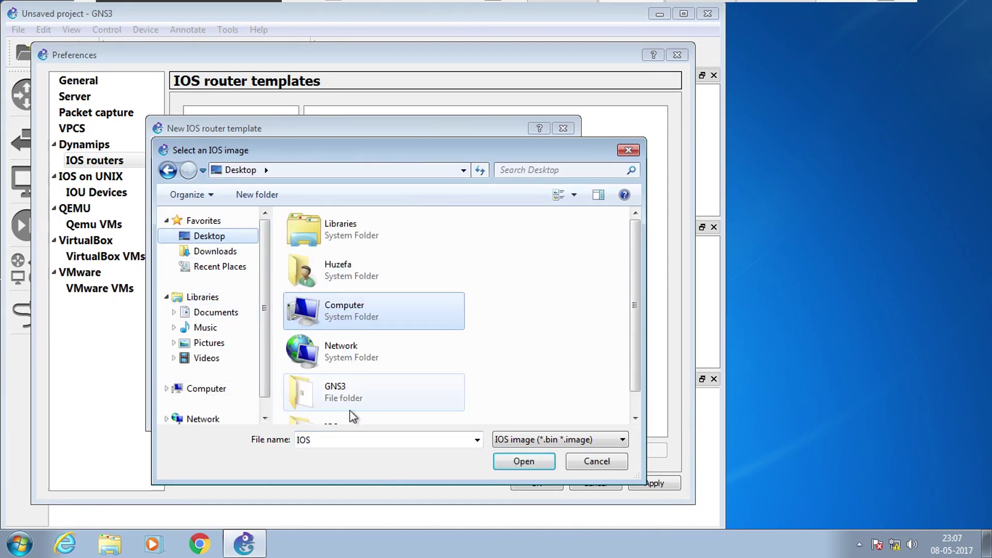
left_click_drag(635, 334, 635, 408)
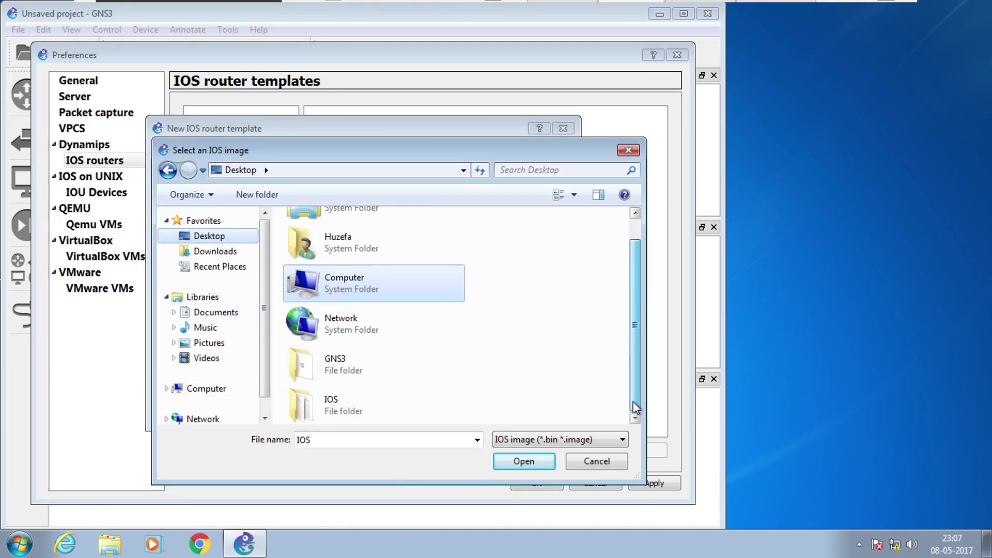
left_click(342, 405)
left_click(520, 462)
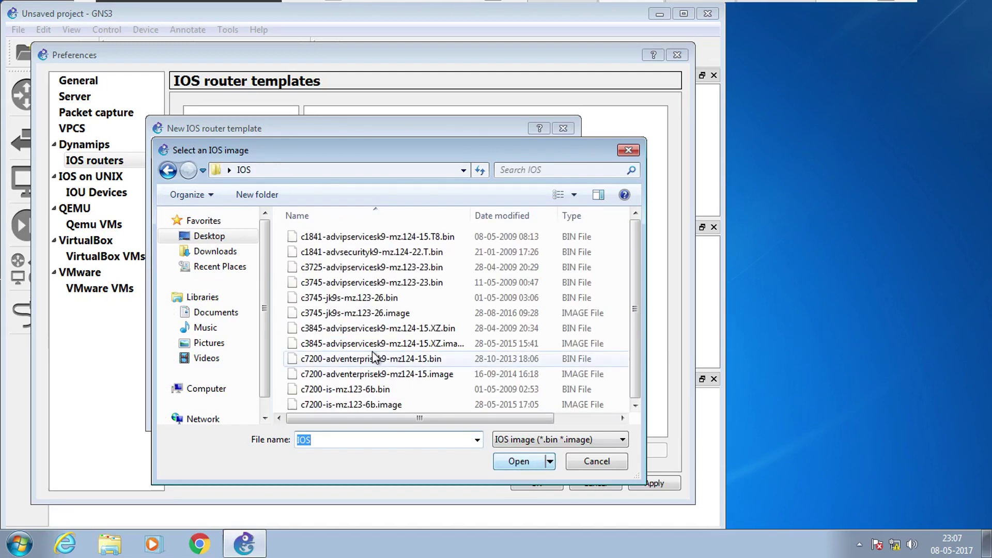
Try to load c3745-jk9s-mz.123-26.bin as the IOS image with decompression, and dismiss the message
left_click(345, 296)
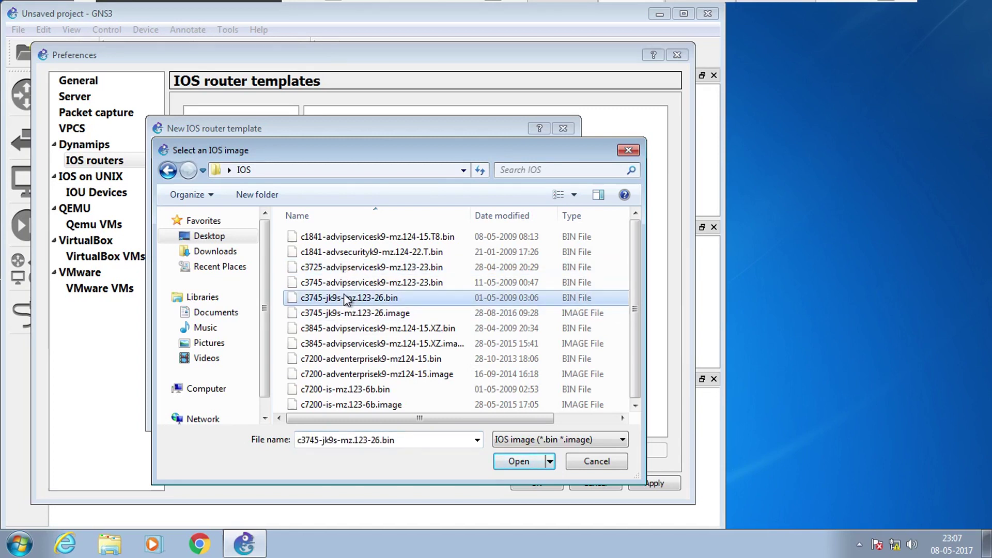
left_click(518, 461)
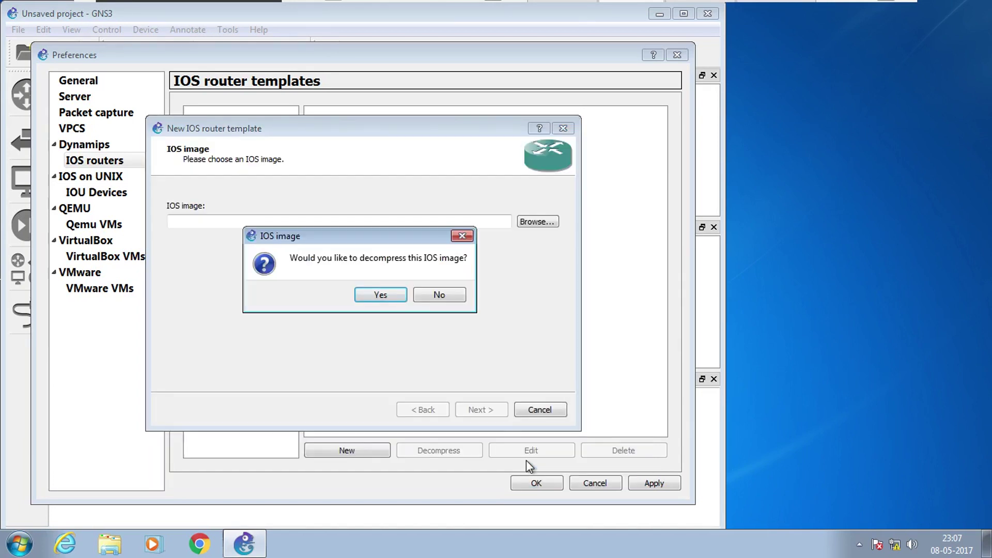
left_click(389, 296)
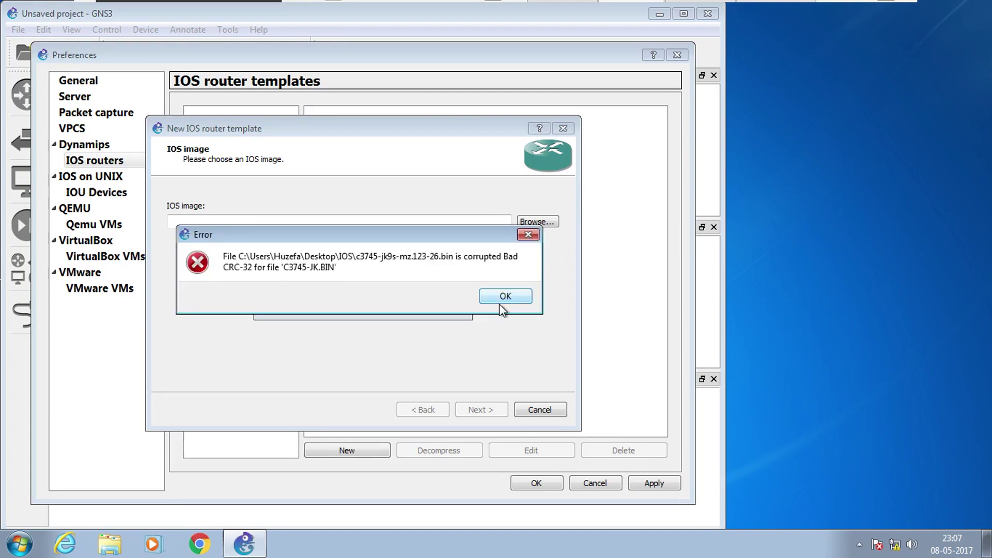
left_click(505, 297)
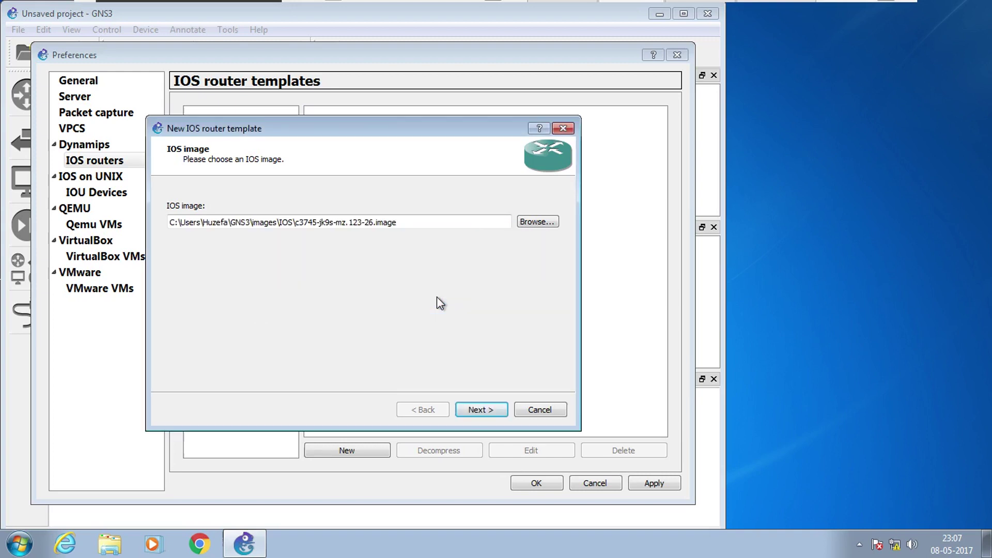
Choose c3725-advipservicesk9-mz.123-23.bin as the IOS image instead, decompress it and continue with the template
left_click(538, 222)
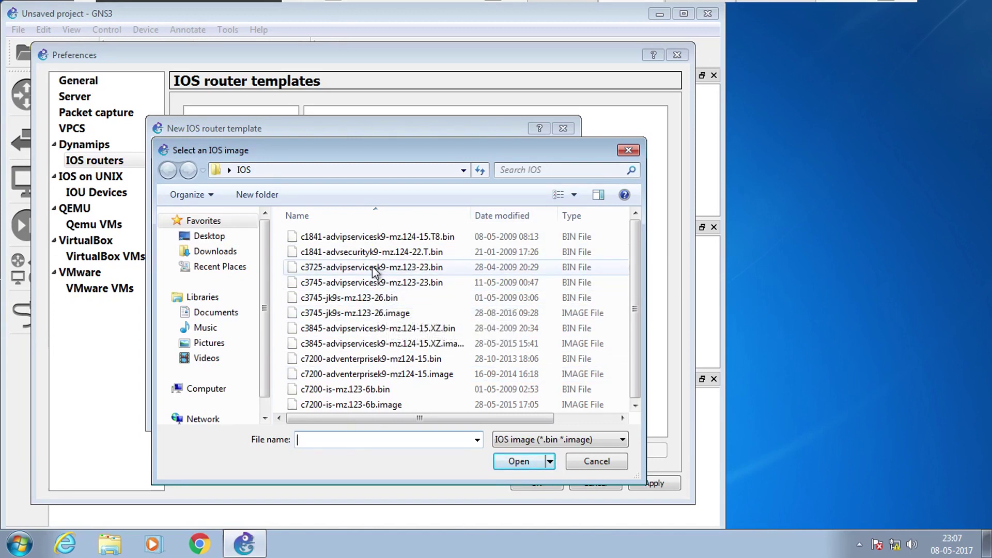
left_click(372, 267)
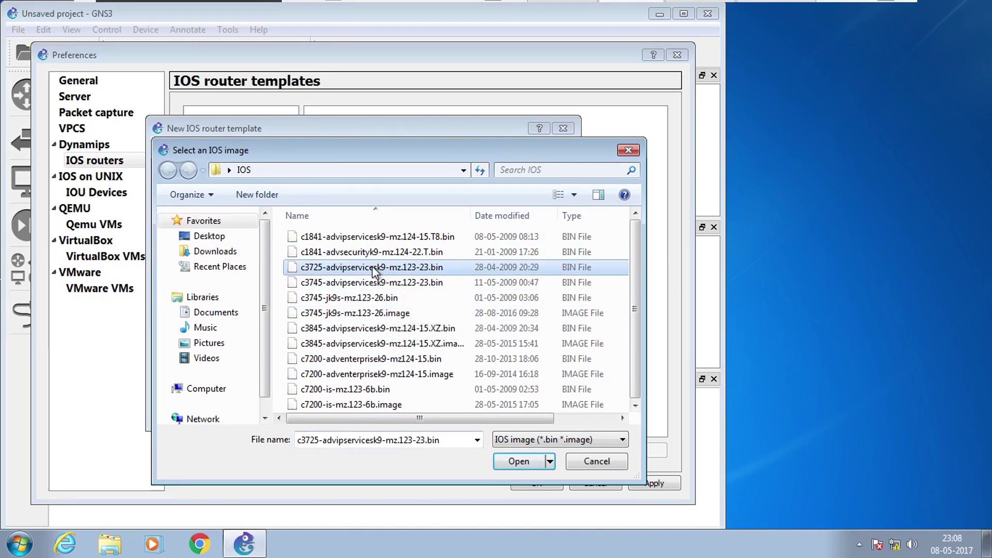
left_click(518, 460)
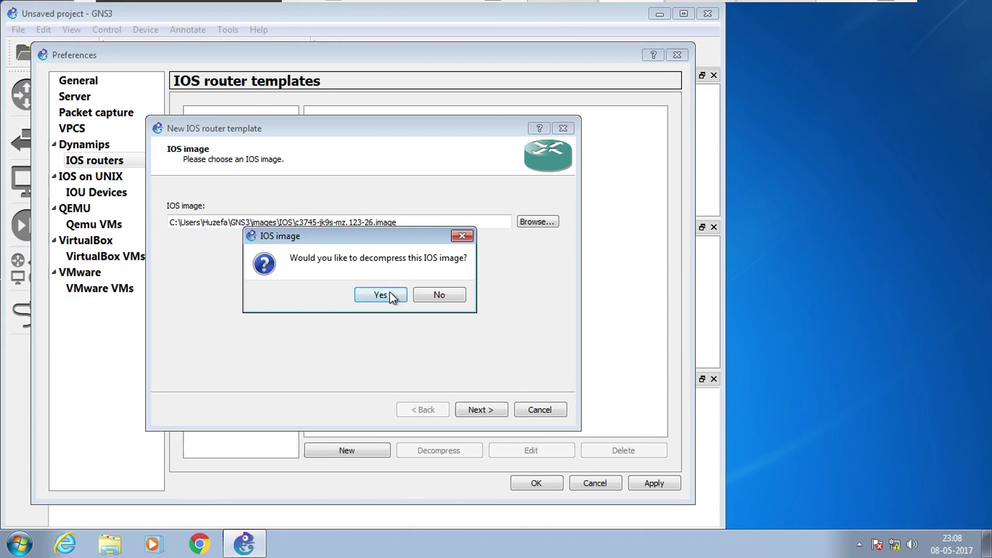
left_click(389, 289)
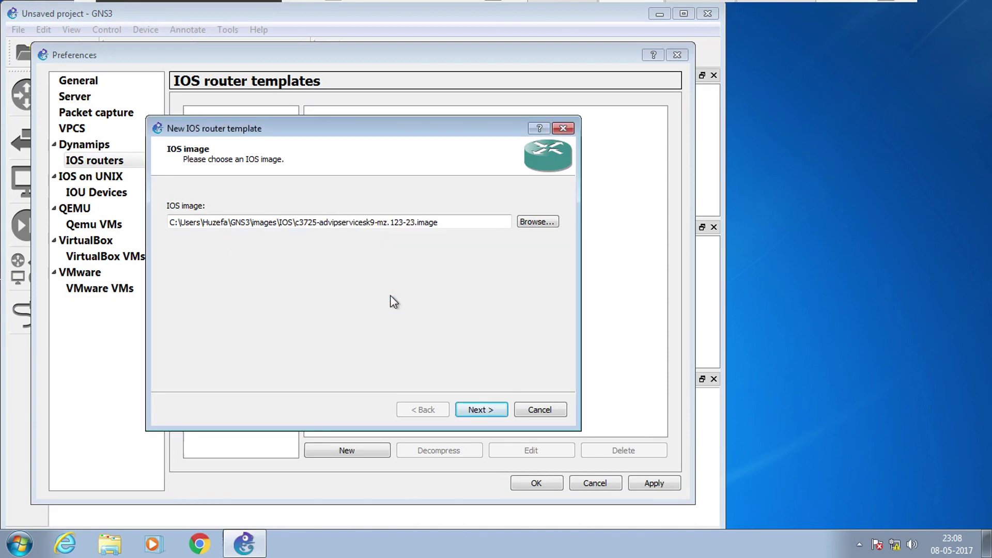
left_click(494, 411)
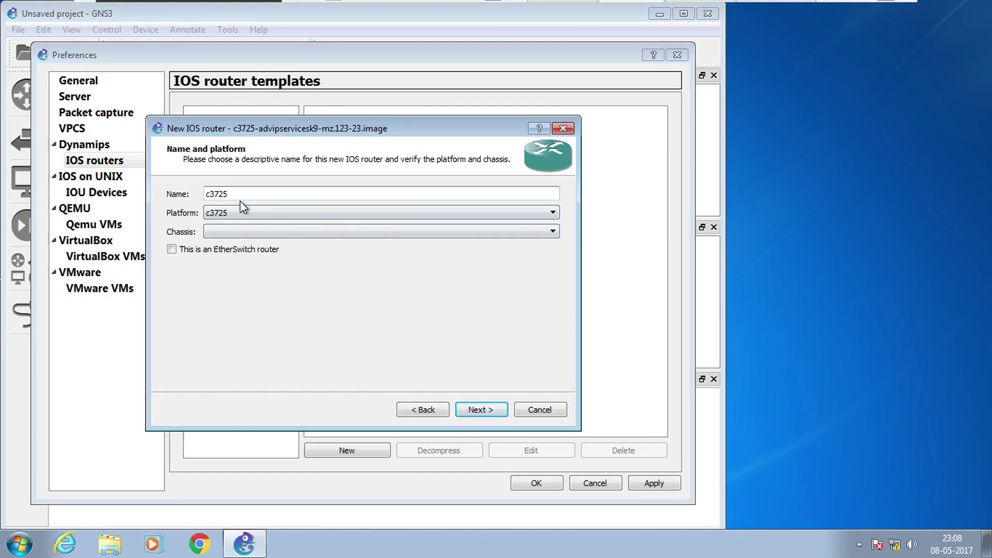
Accept c3725 as the router's name and platform, and keep the default RAM at 128 MiB
left_click(482, 411)
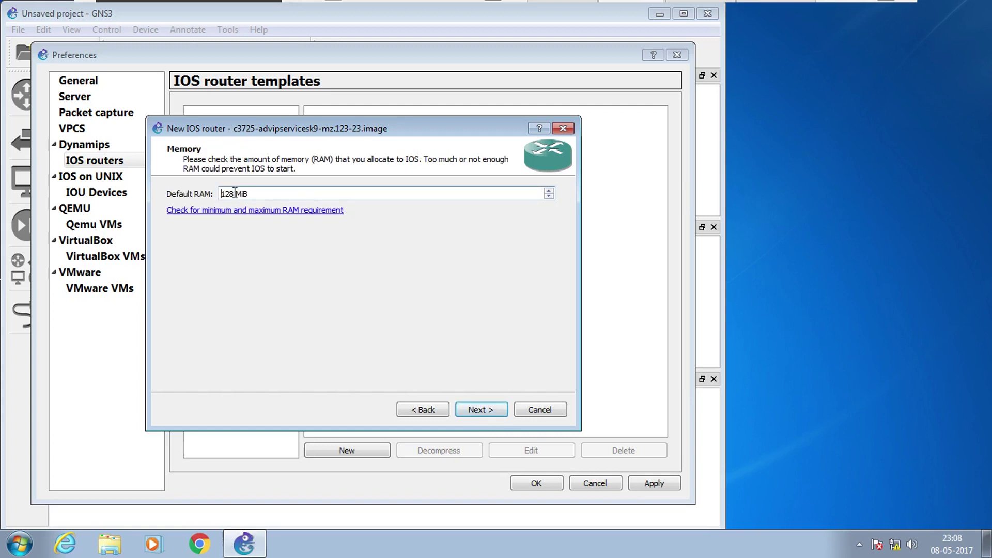
left_click_drag(234, 193, 218, 196)
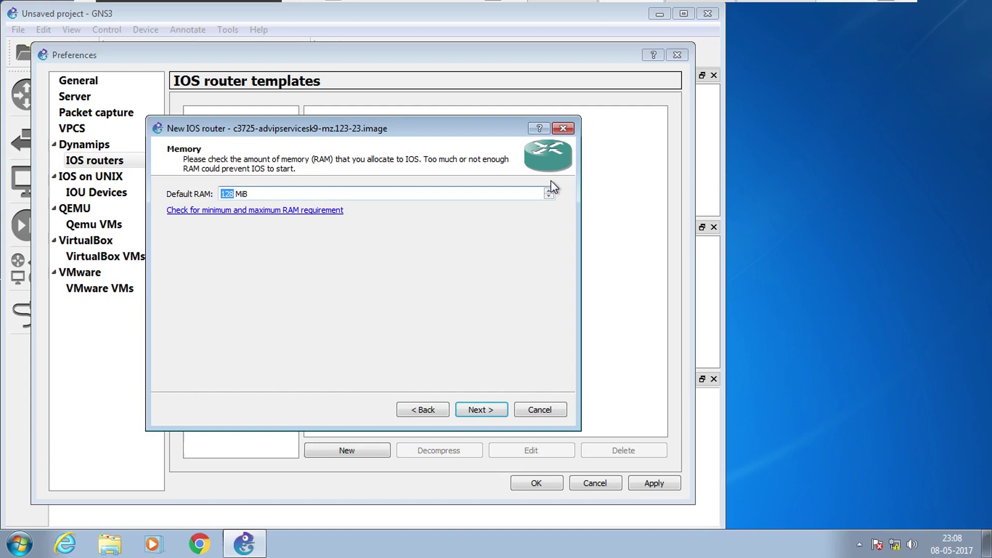
left_click(237, 189)
left_click(504, 411)
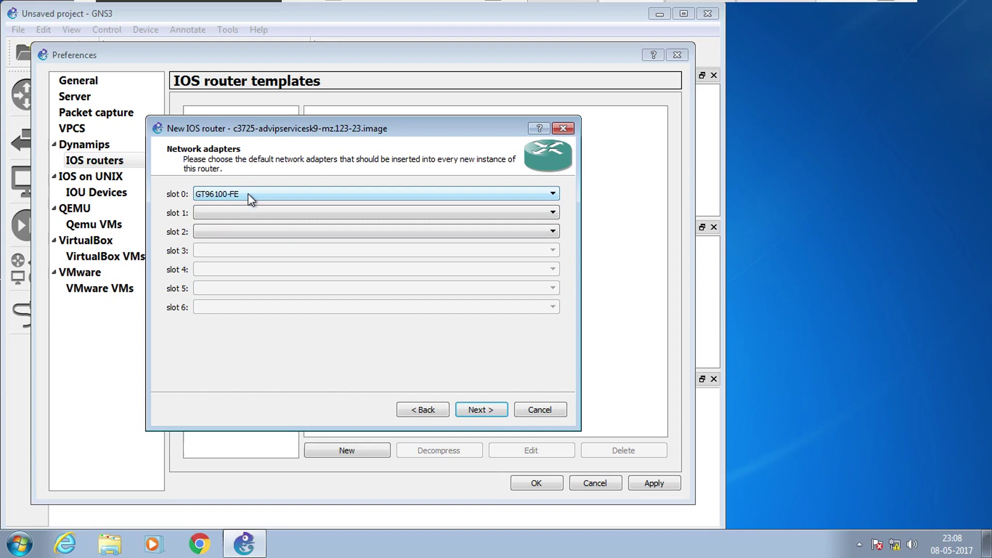
Keep the slot 0 network adapter and assign NM-1FE-TX to slot 1 of the new router
left_click(267, 212)
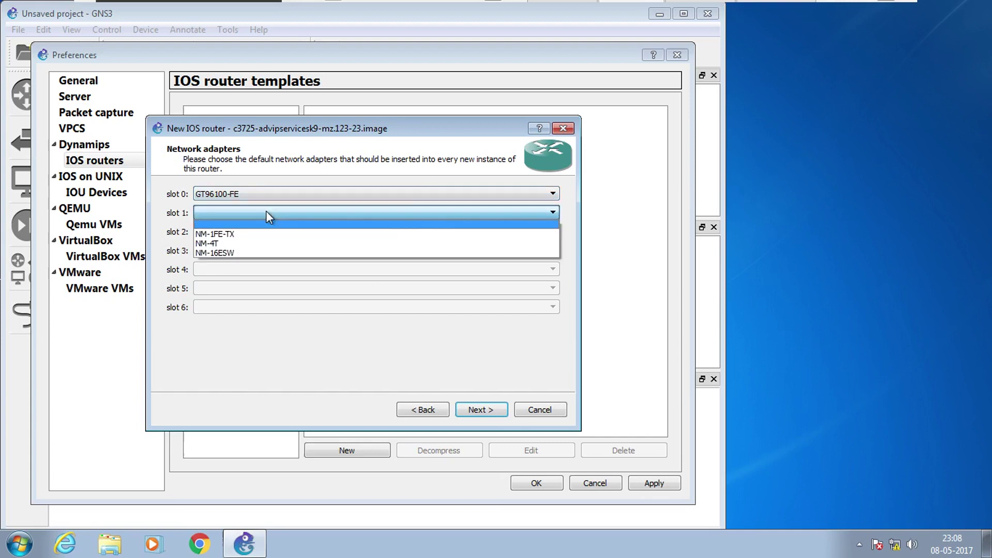
left_click(251, 233)
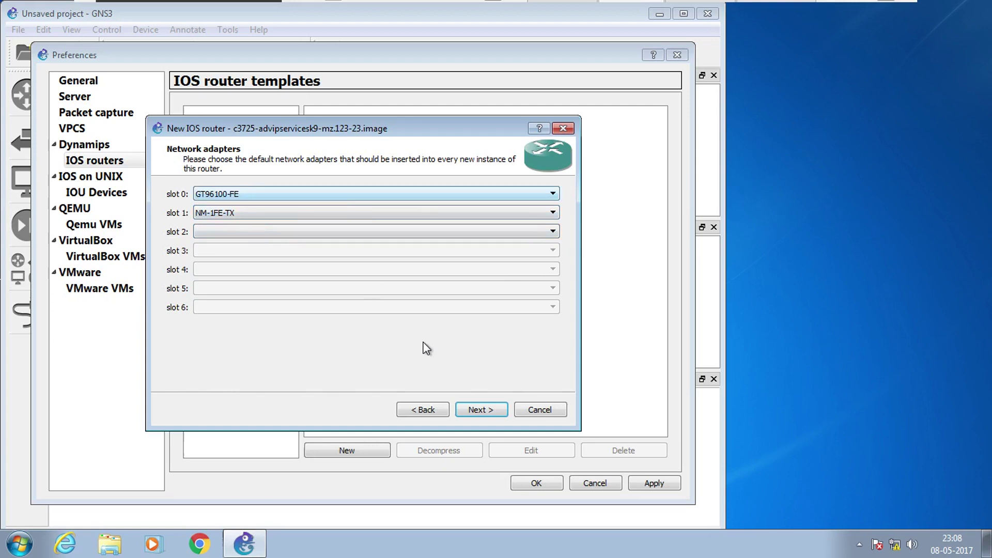
left_click(488, 413)
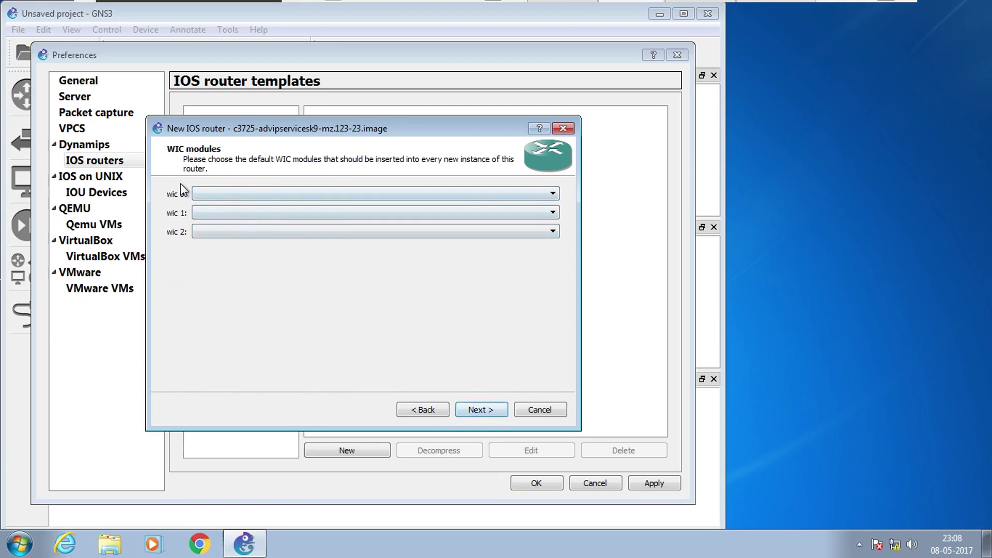
Assign WIC-2T modules to both wic 0 and wic 1, leaving wic 2 empty
left_click(235, 194)
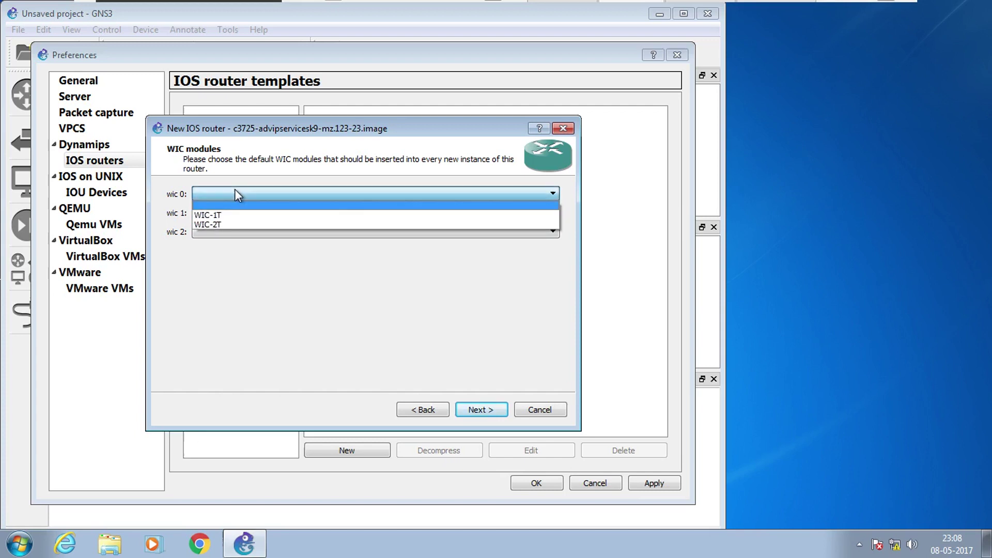
left_click(236, 225)
left_click(248, 212)
left_click(253, 246)
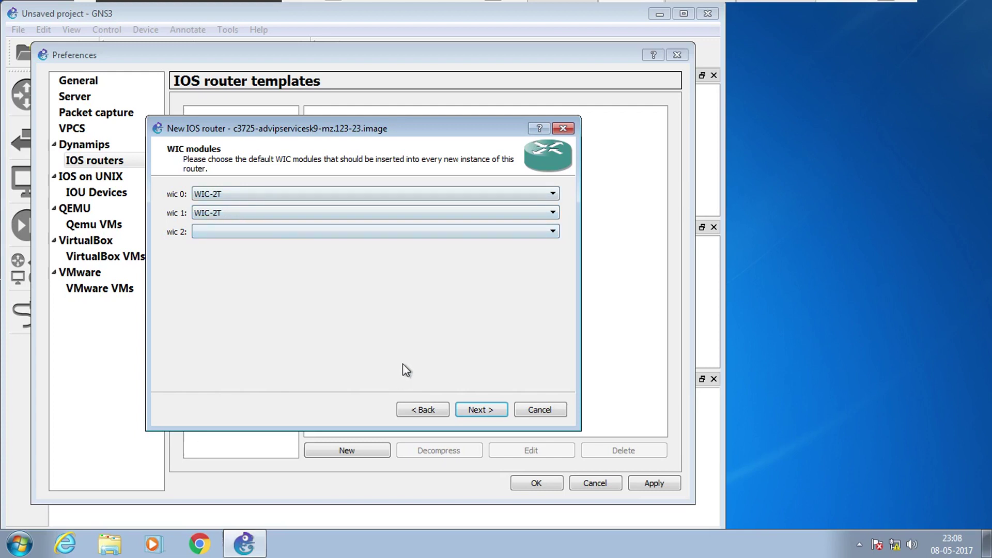
left_click(481, 409)
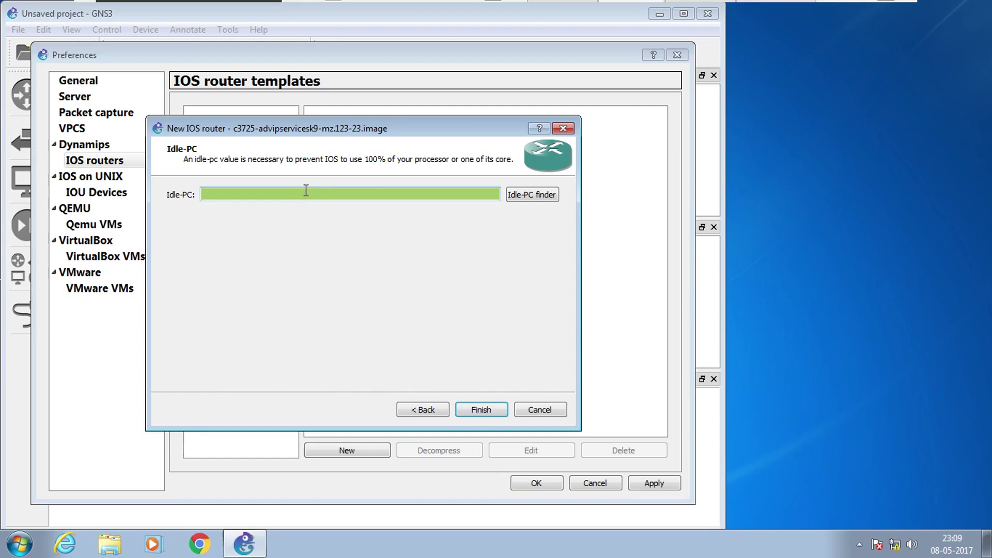
Finish the c3725 template without an Idle-PC value, then apply and close the preferences
left_click(486, 409)
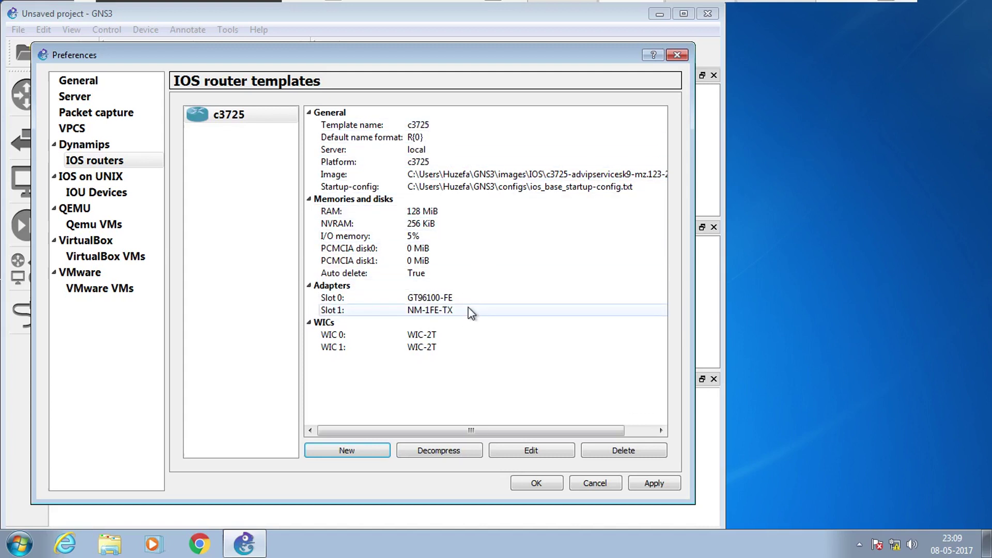
left_click(654, 486)
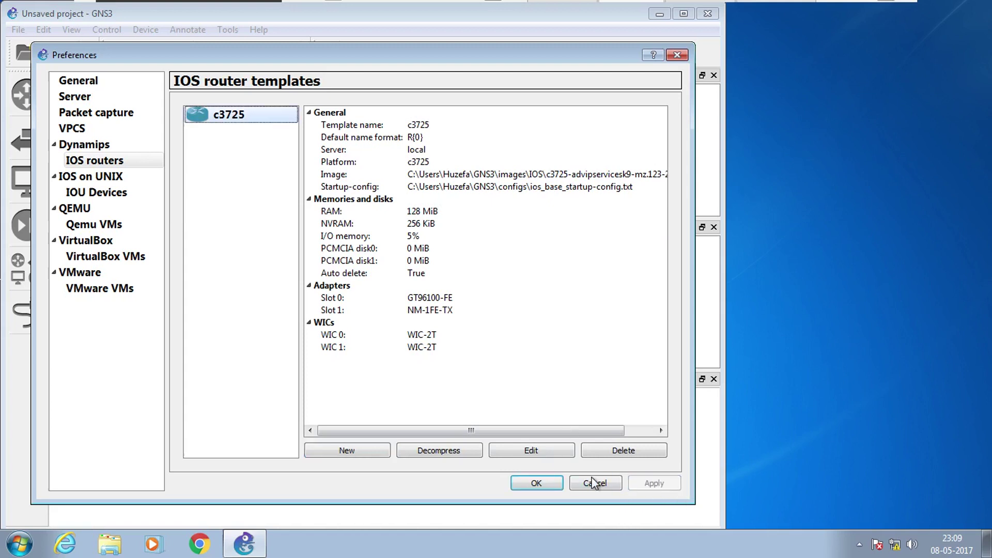
left_click(537, 484)
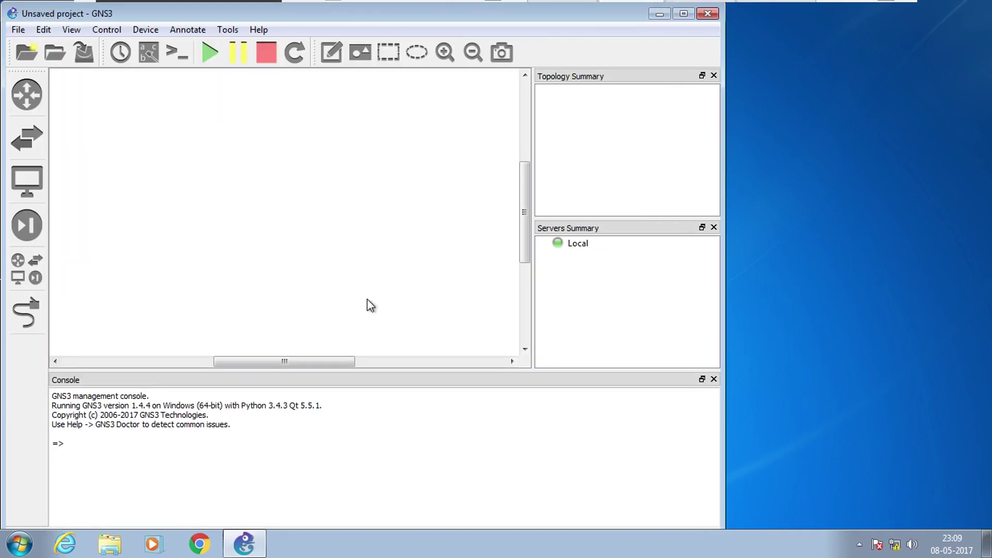
Show the list of available routers and maximize the GNS3 window
left_click(27, 89)
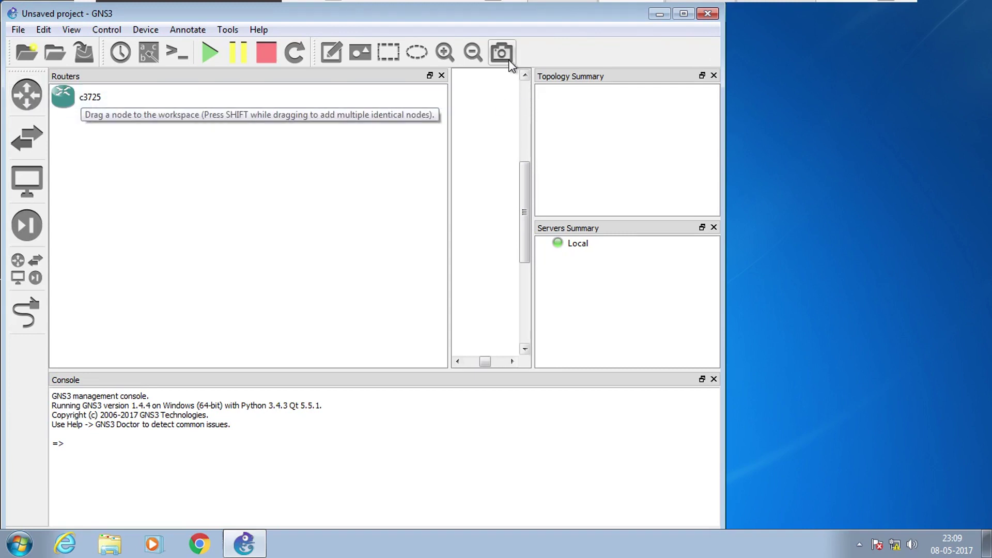
left_click(684, 15)
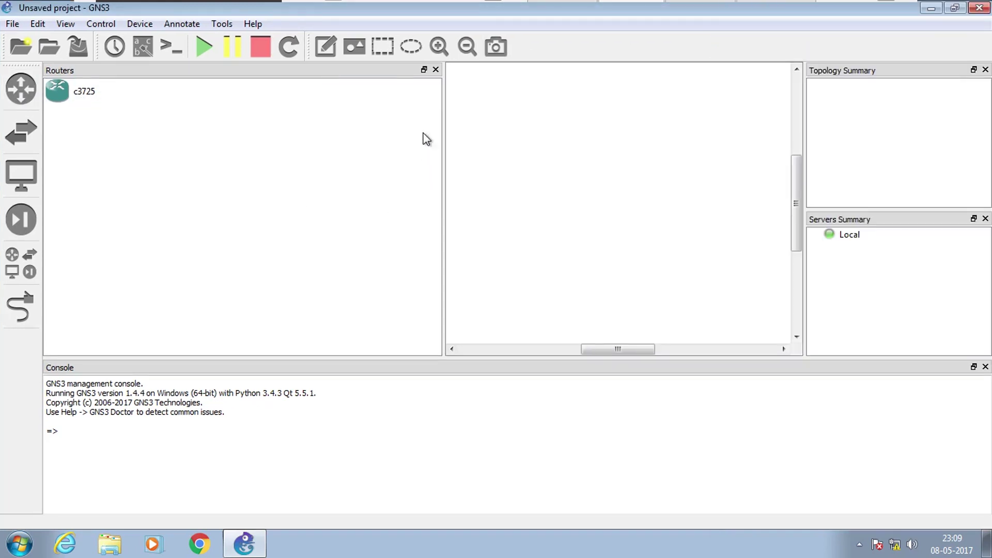
Place two c3725 routers side by side in the workspace and close the list of routers
left_click_drag(66, 97, 516, 173)
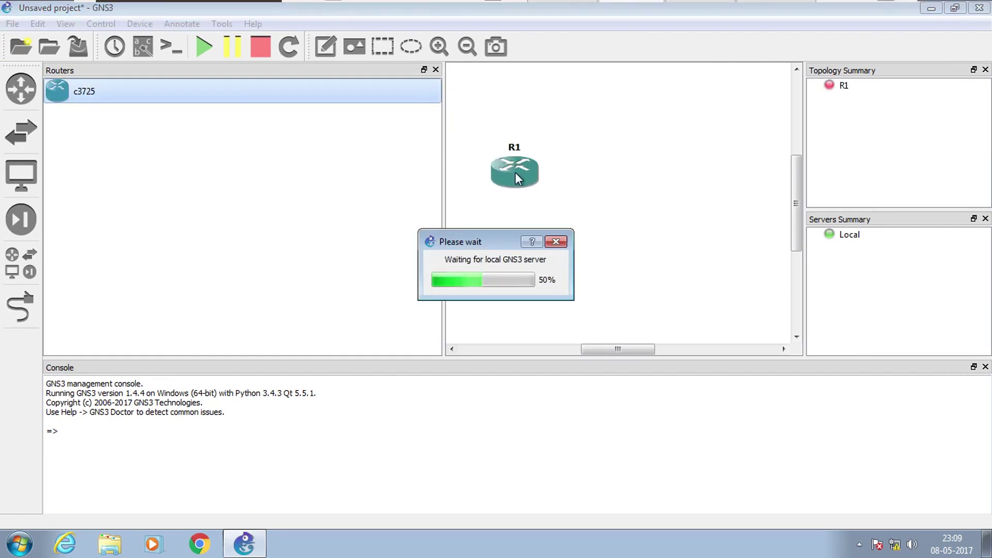
mouse_move(518, 178)
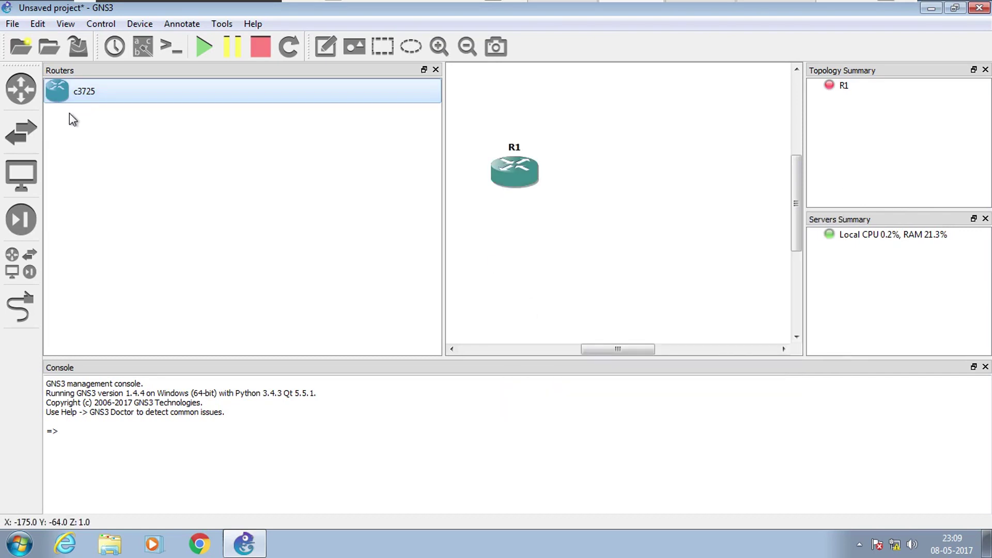
left_click_drag(61, 99, 650, 191)
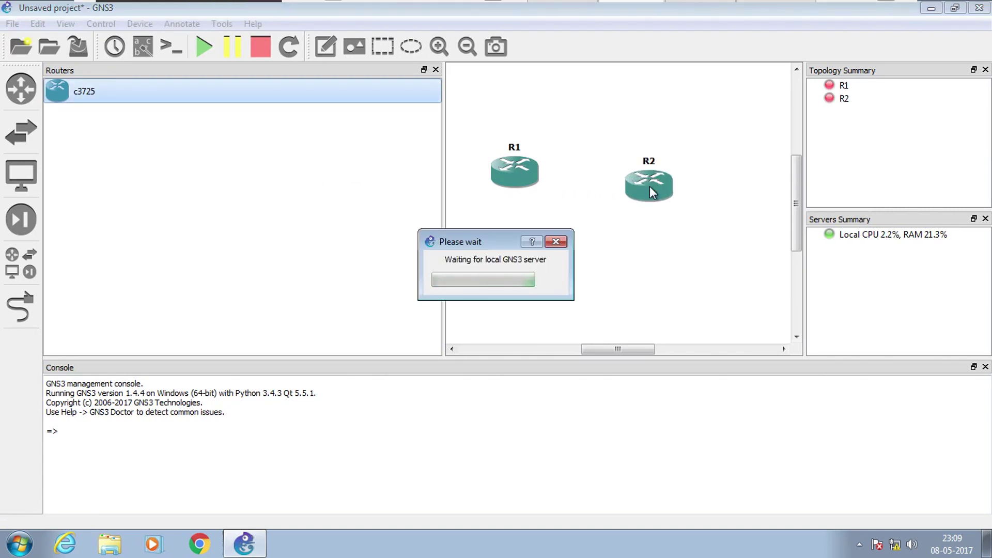
left_click(436, 70)
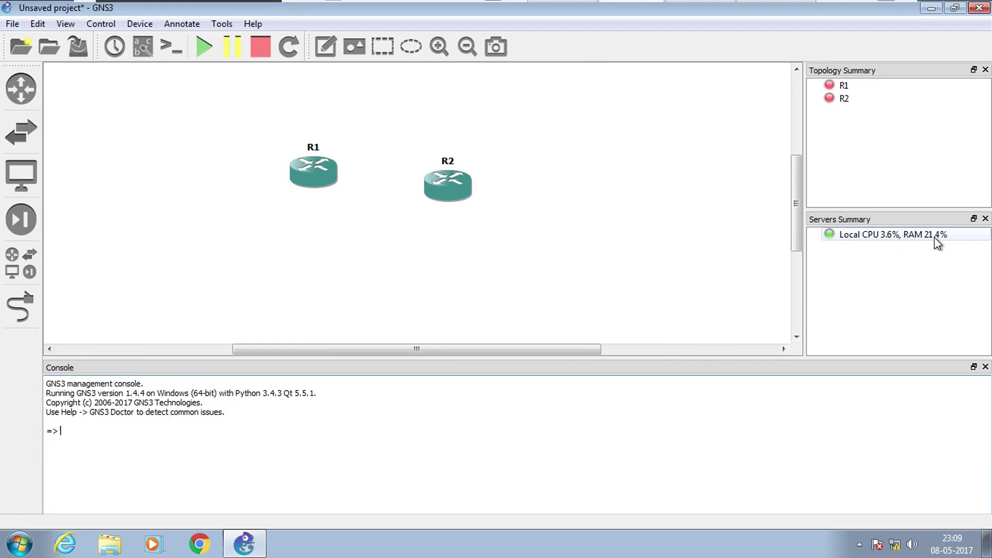
left_click(874, 237)
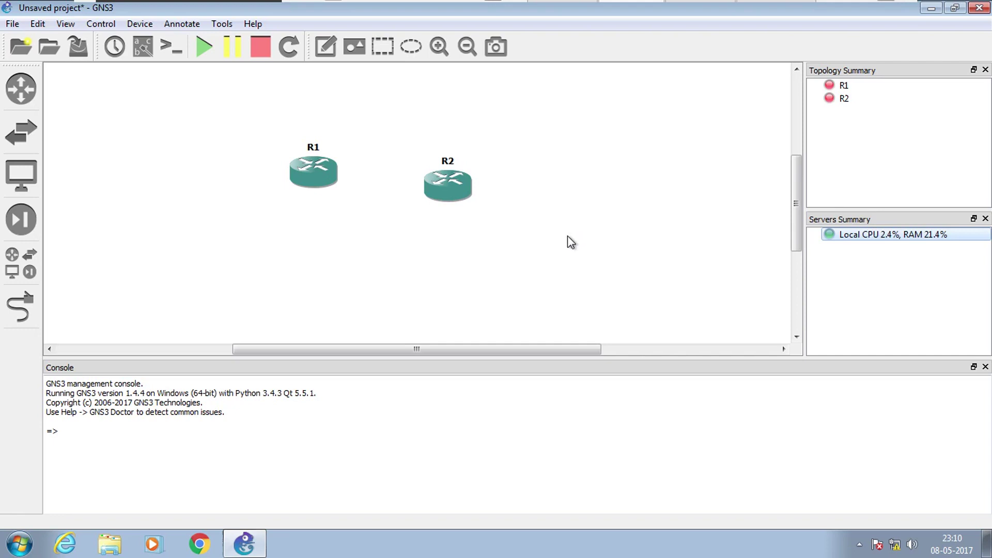
Spread routers R1 and R2 farther apart at roughly the same height, leaving room for a link between them
left_click_drag(456, 198, 509, 196)
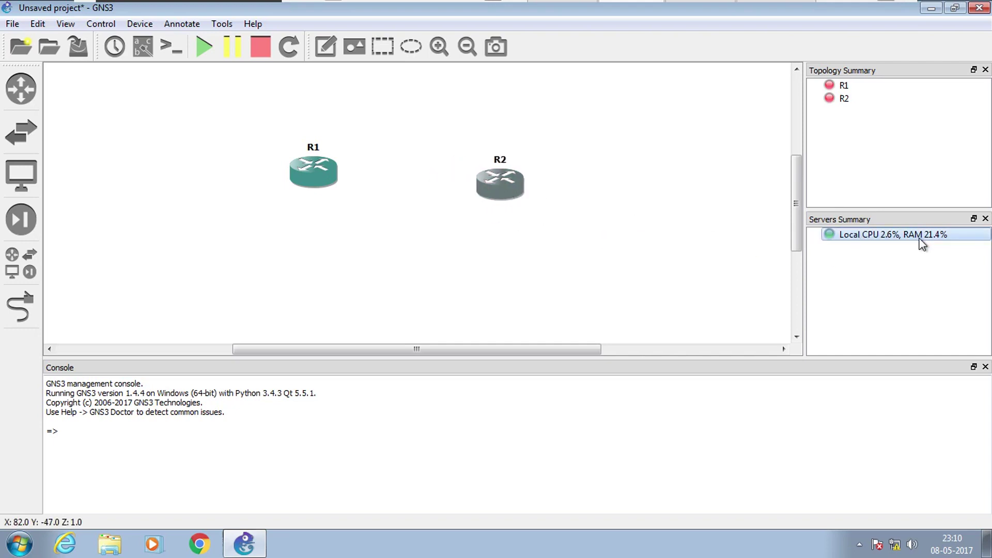
left_click_drag(318, 180, 290, 194)
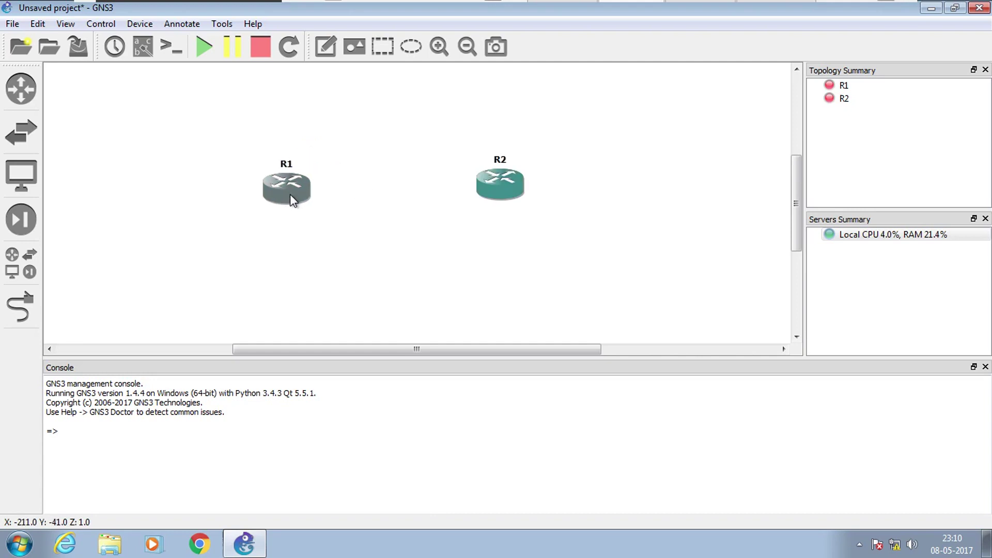
left_click_drag(521, 197, 532, 206)
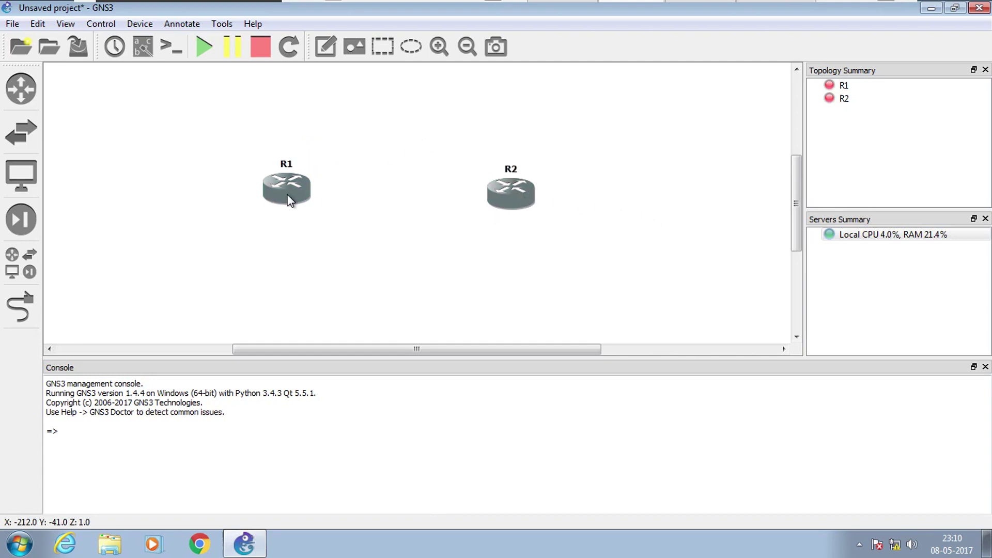
mouse_move(287, 200)
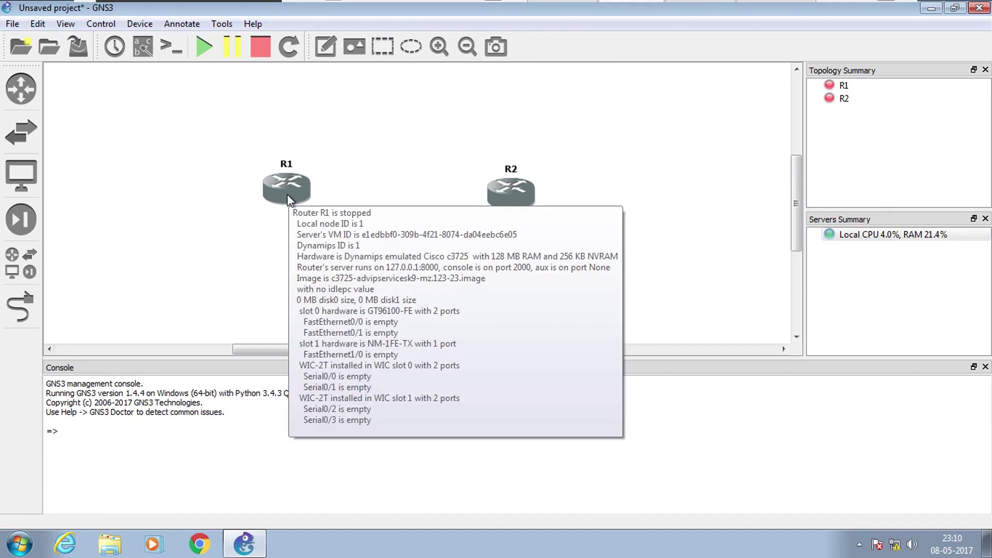
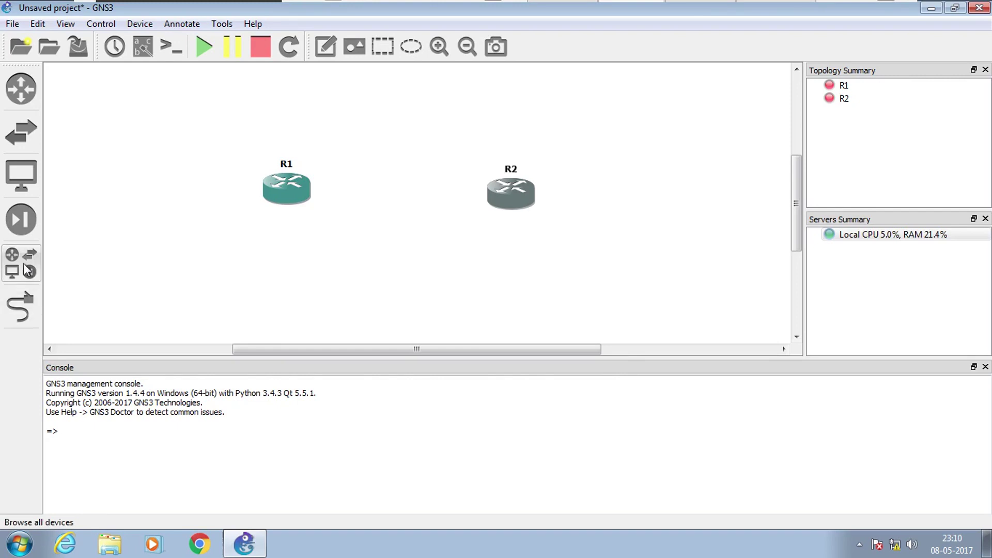
Add two Ethernet switches to the workspace, one above each router, and close the list of switches
left_click(24, 138)
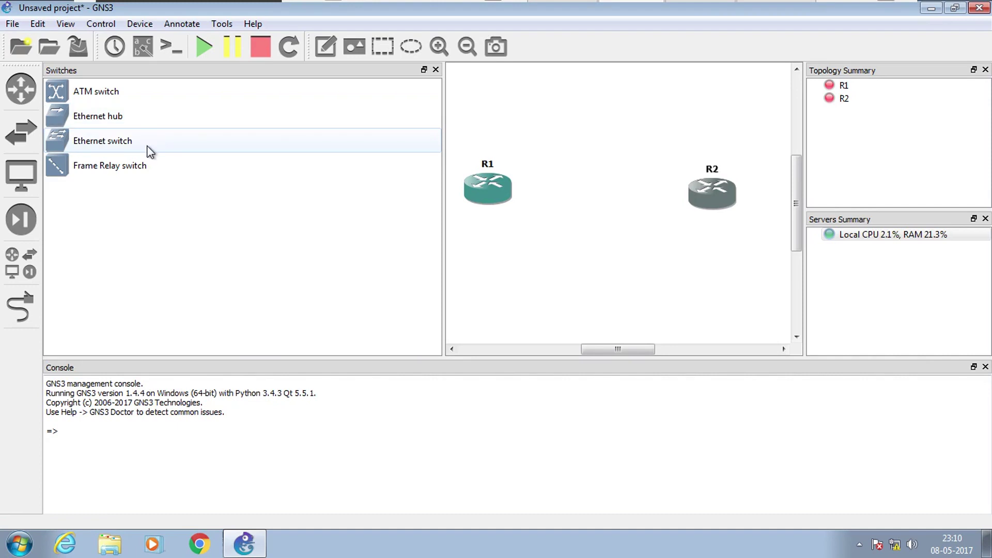
left_click_drag(111, 143, 533, 136)
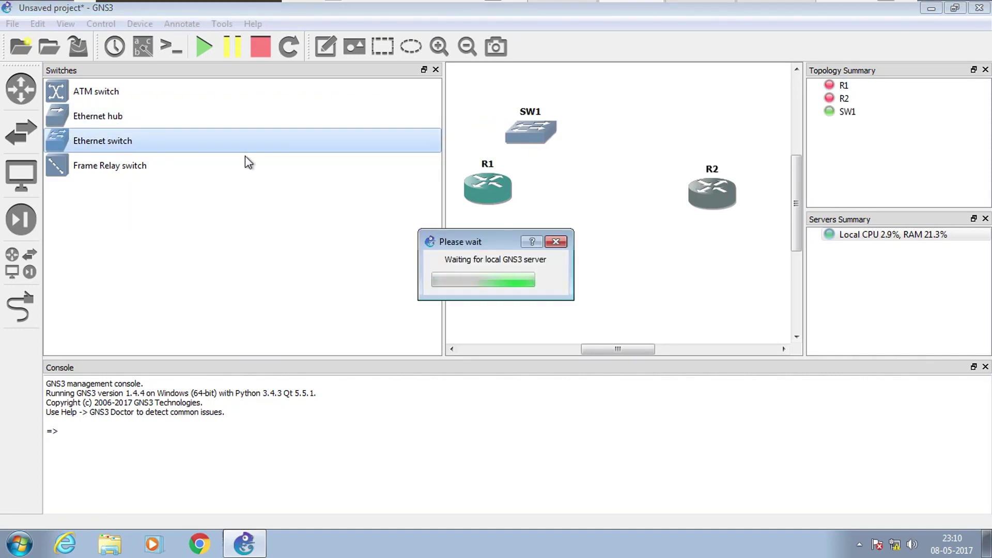
left_click_drag(113, 147, 703, 146)
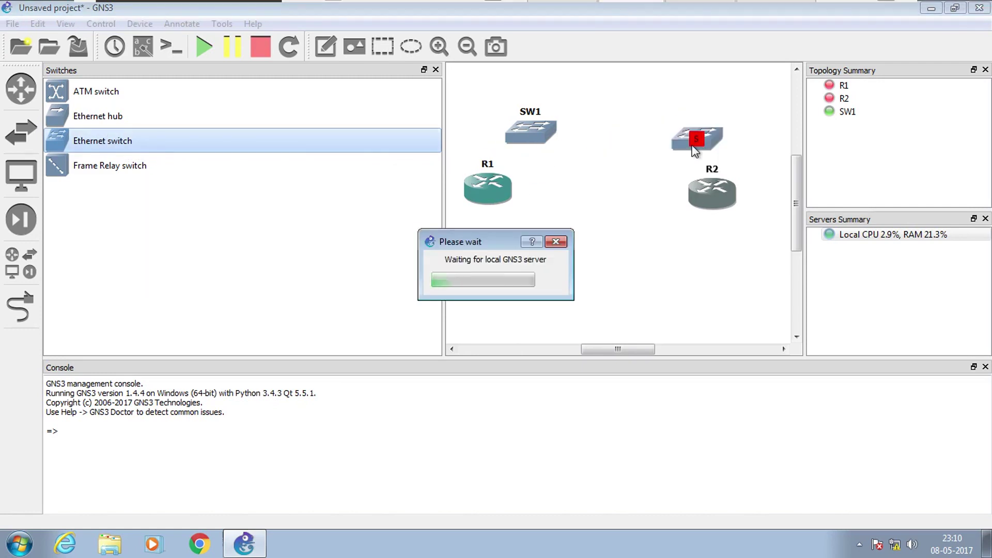
left_click(436, 69)
Reposition the switches outward, with SW1 up and to the left of R1 and SW2 up and to the right of R2
left_click_drag(323, 134, 169, 135)
left_click_drag(502, 144, 645, 154)
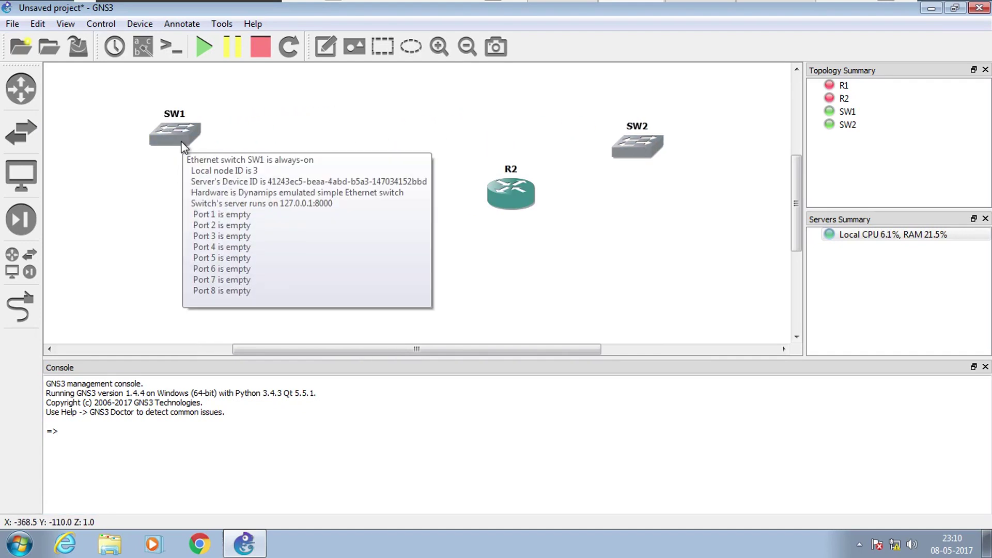
mouse_move(273, 198)
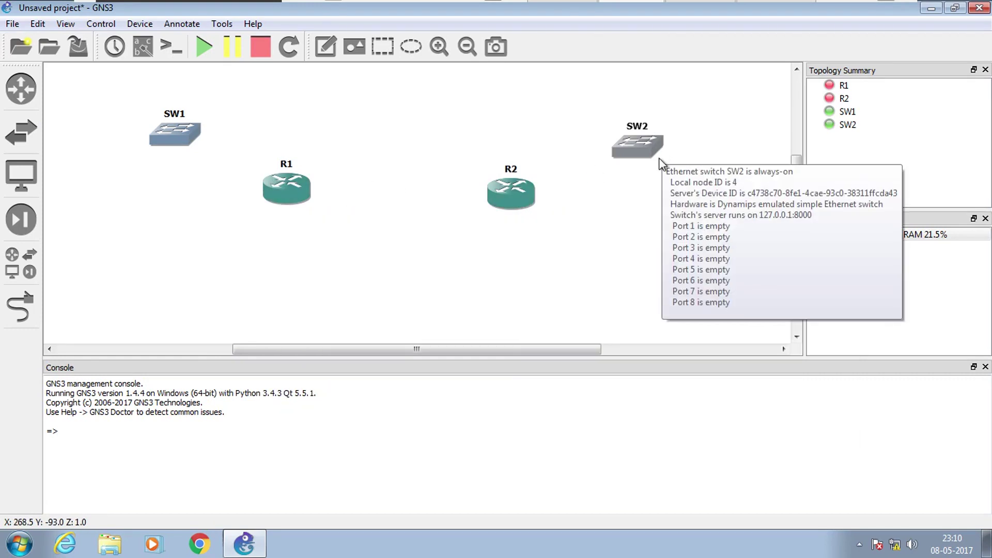
mouse_move(187, 139)
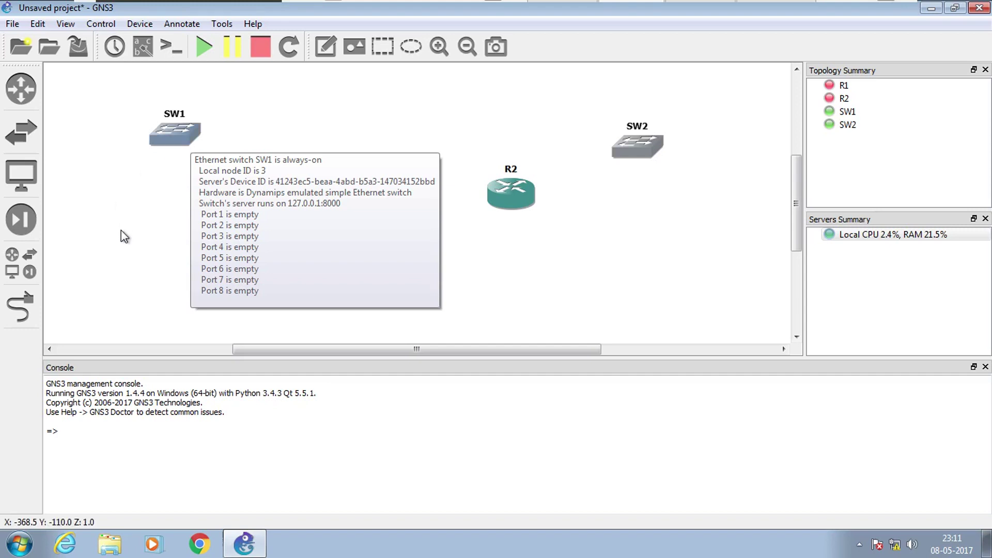
Link port 1 of SW1 to FastEthernet0/0 of R1
left_click(22, 307)
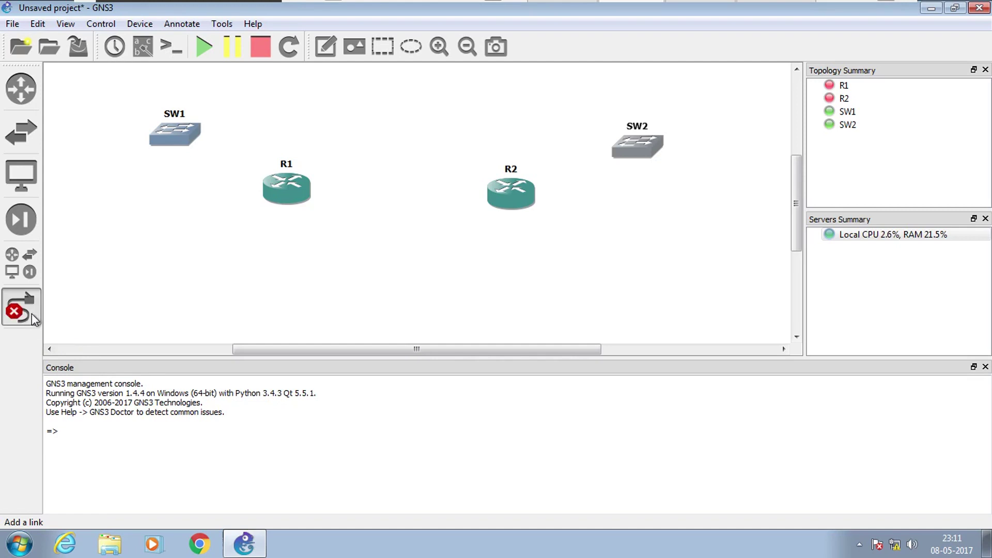
left_click(171, 144)
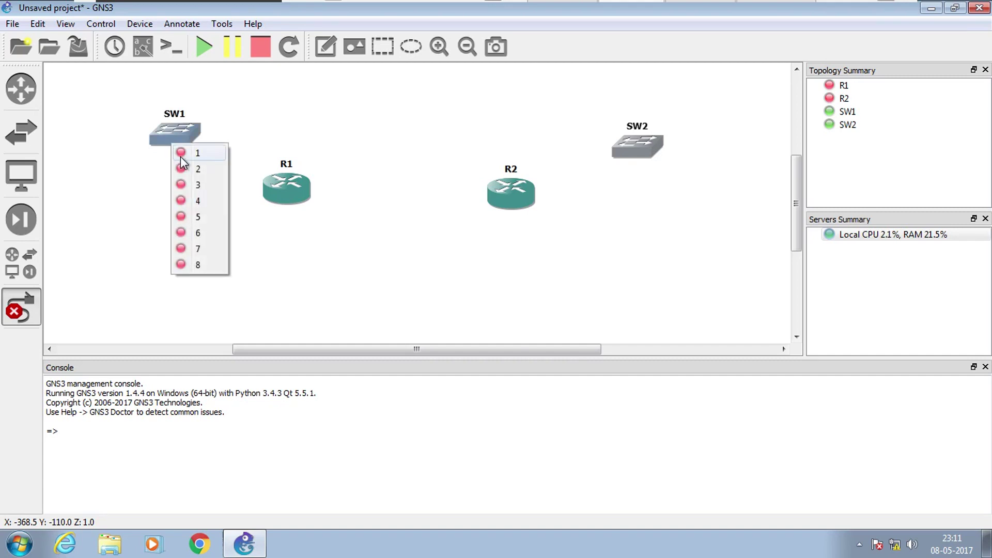
left_click(216, 157)
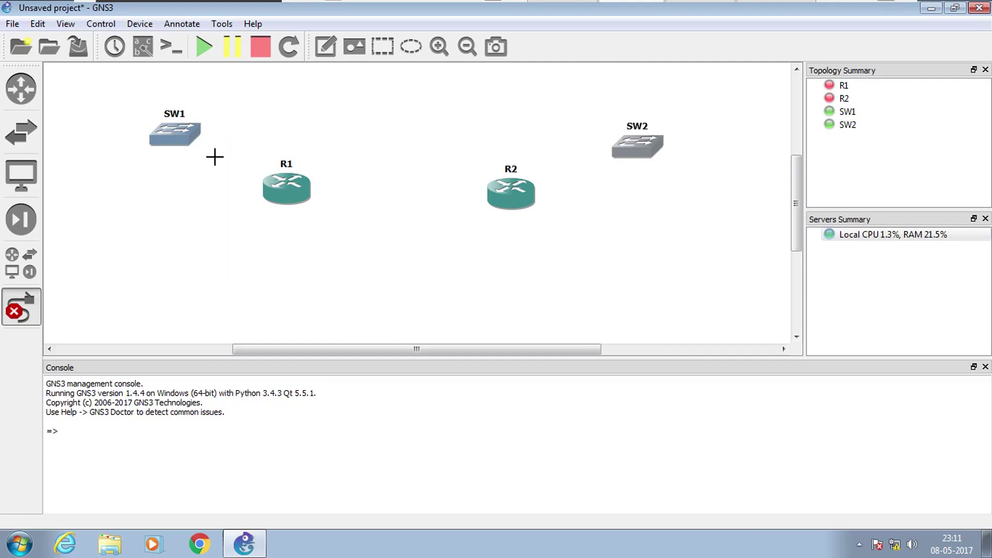
left_click(269, 191)
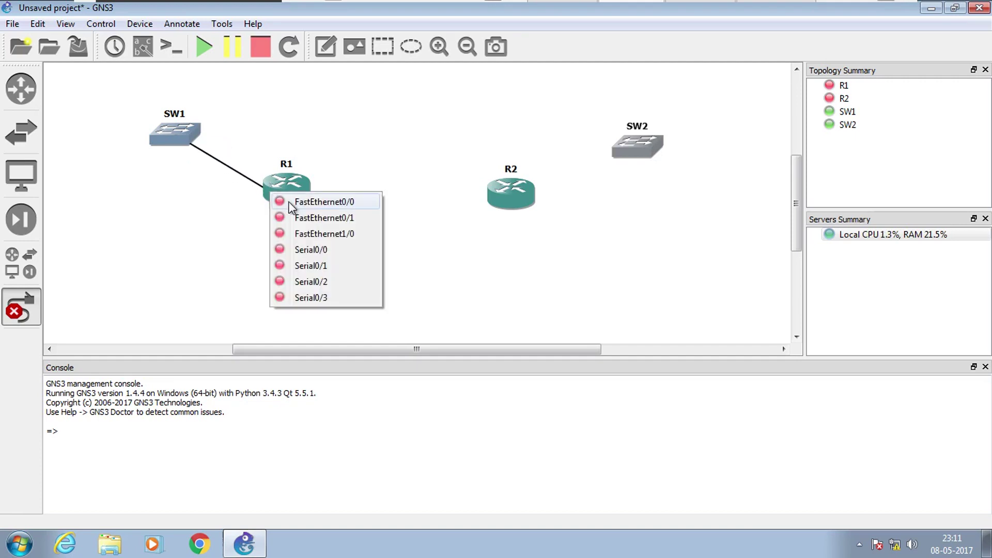
left_click(292, 204)
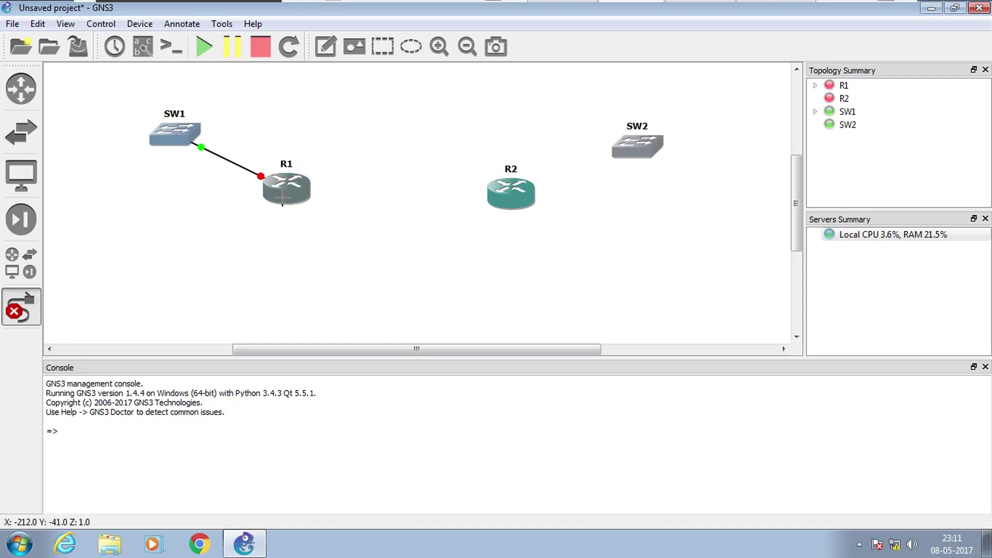
Link Serial0/0 of R1 to Serial0/0 of R2
mouse_move(285, 195)
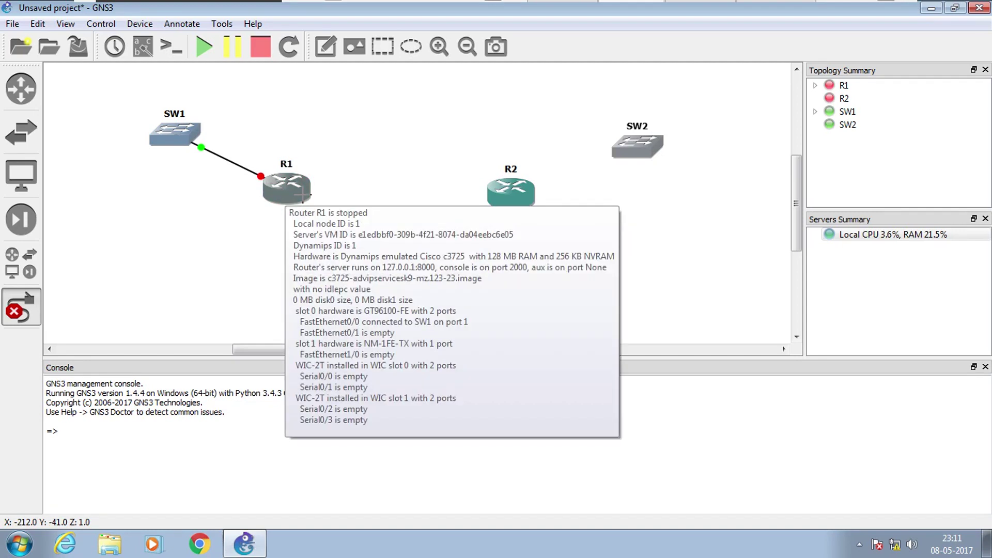
left_click(301, 195)
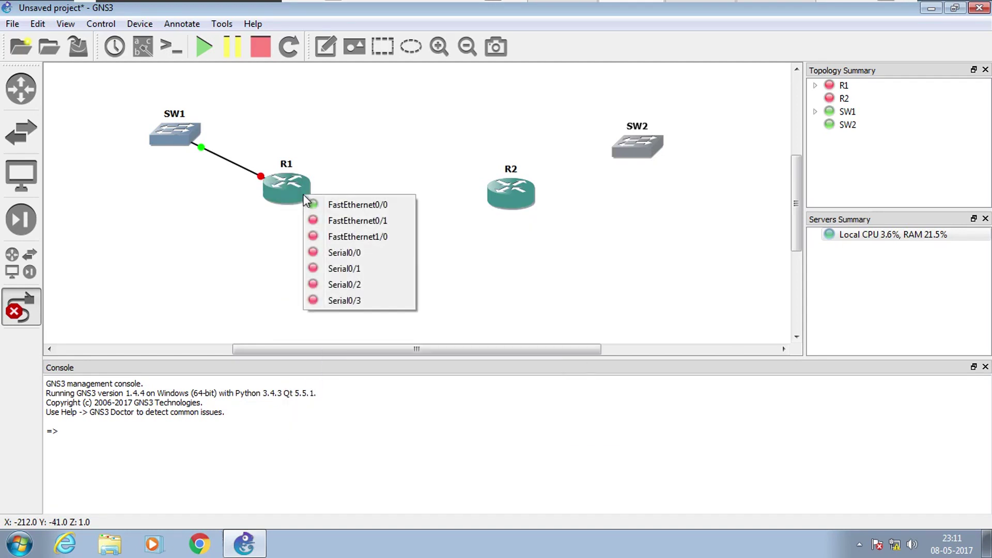
left_click(343, 254)
left_click(495, 192)
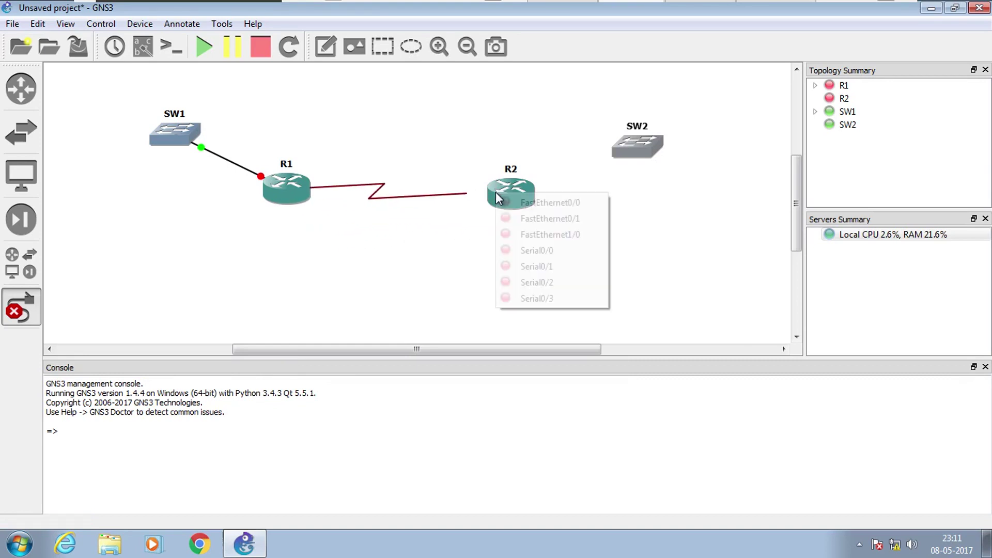
left_click(540, 251)
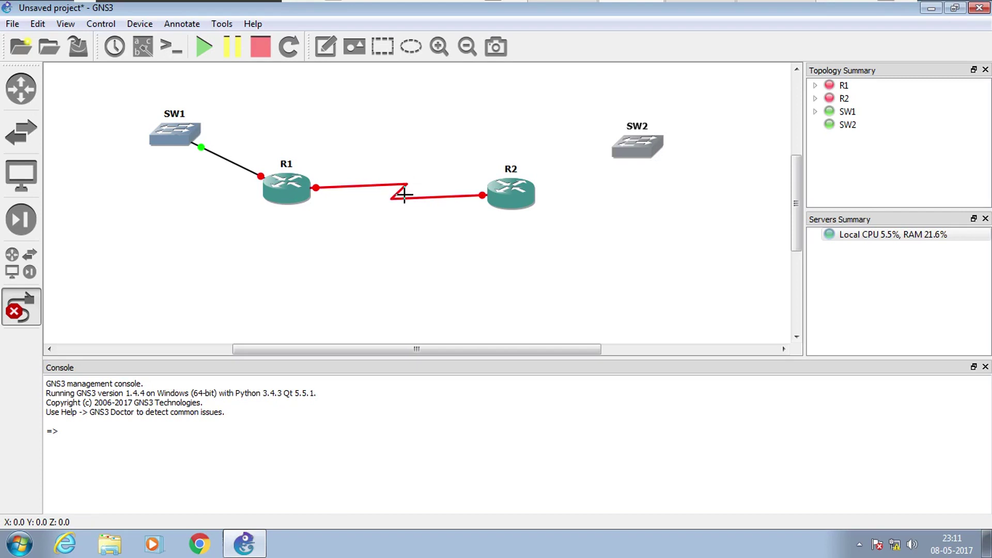
Link FastEthernet0/0 of R2 to the first port of SW2 and leave link-adding mode
left_click(525, 192)
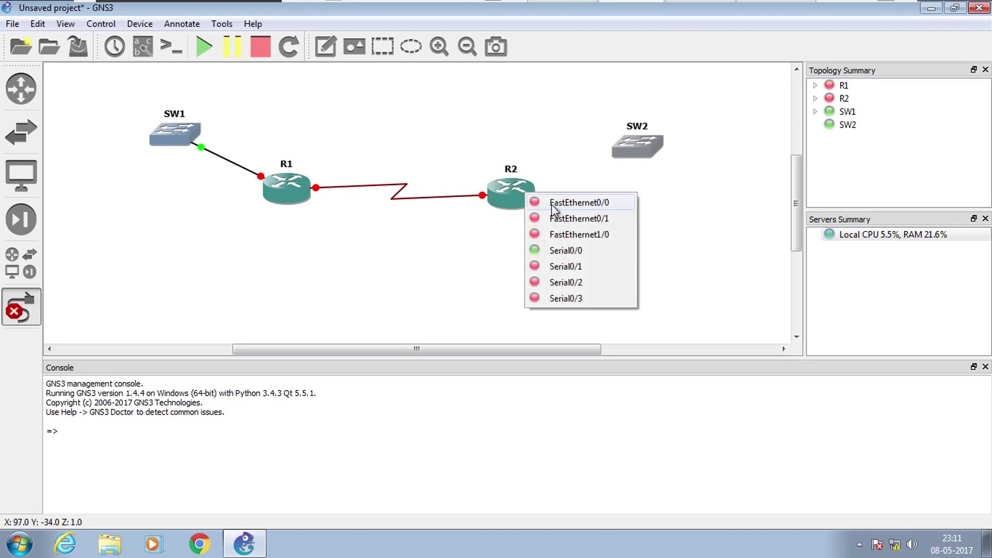
left_click(550, 204)
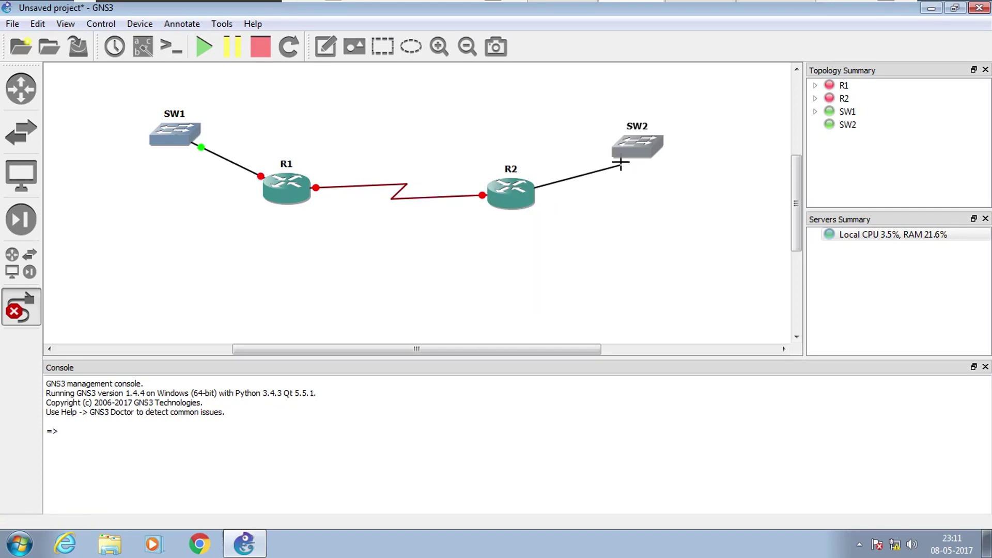
left_click(623, 155)
left_click(639, 166)
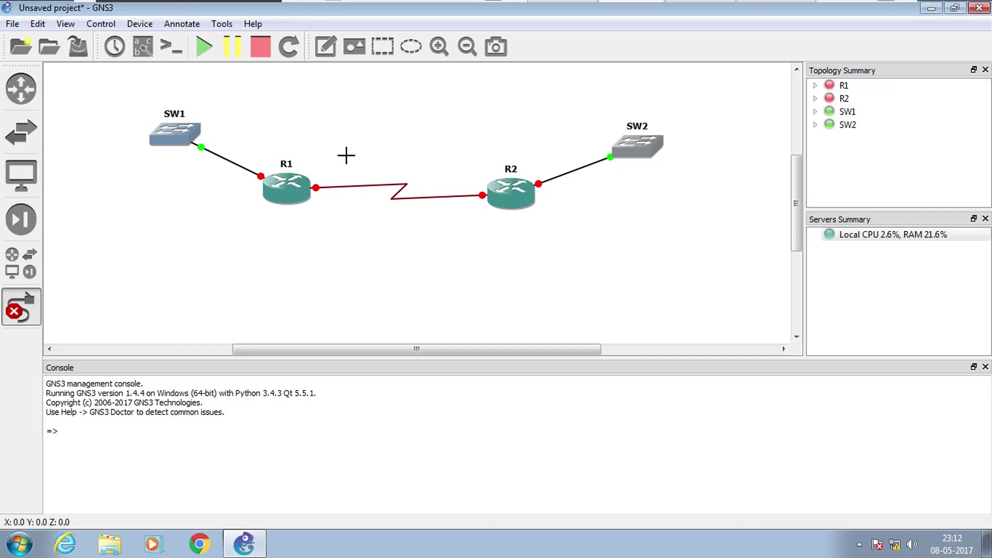
left_click(31, 305)
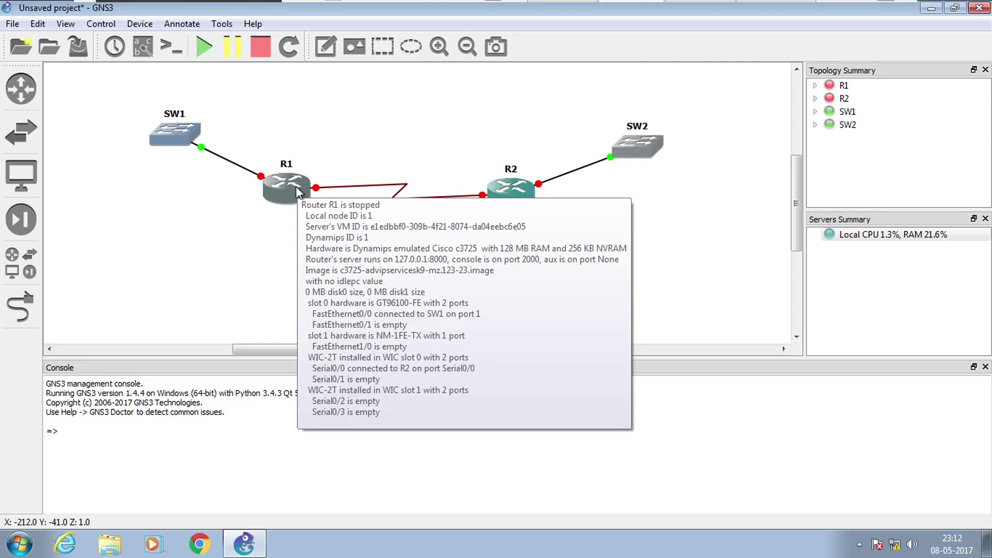
Start router R1, then start router R2
right_click(296, 187)
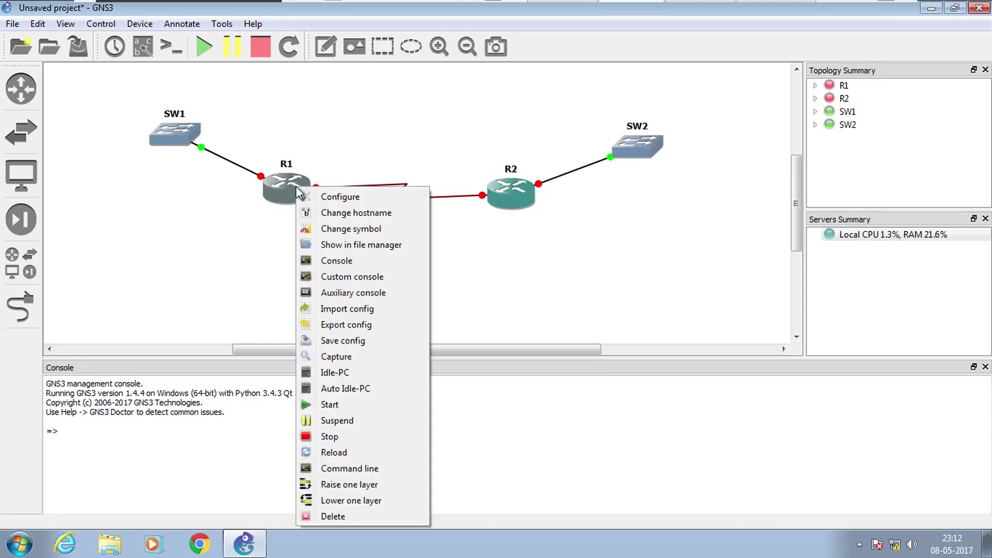
left_click(334, 405)
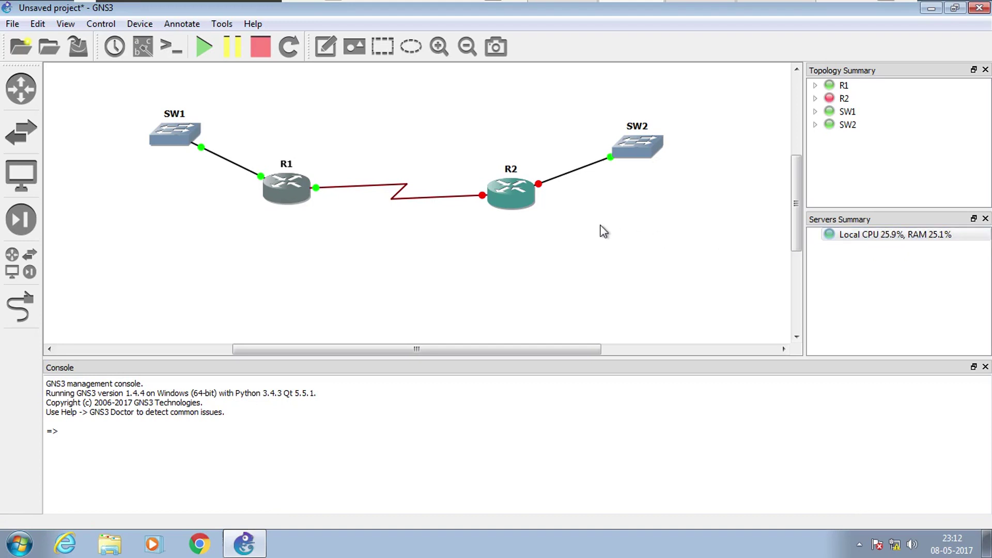
right_click(514, 198)
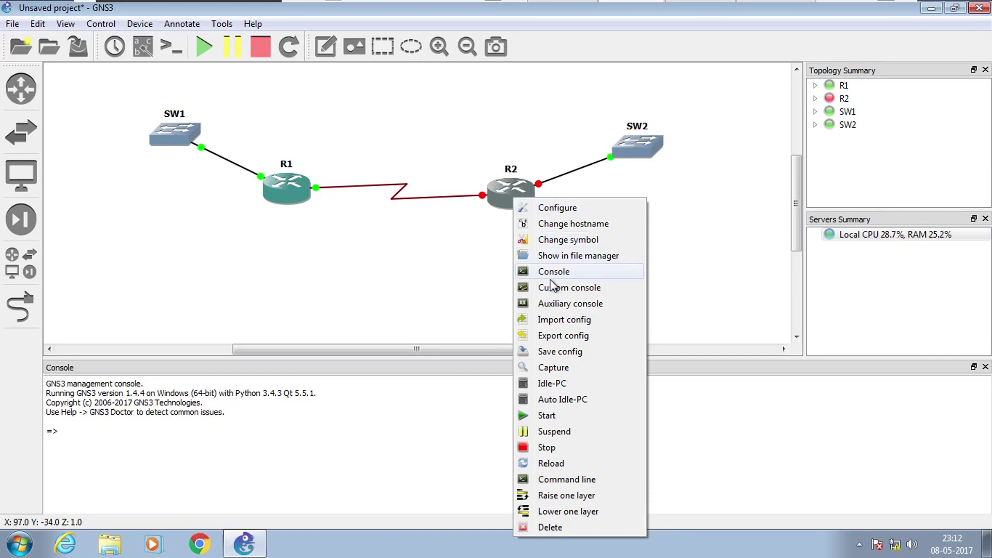
left_click(548, 416)
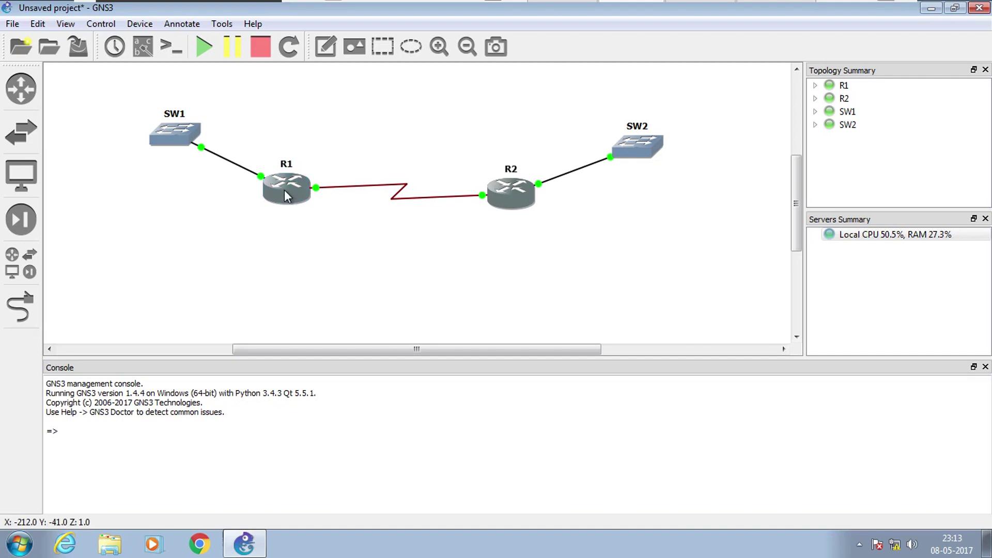
Open the consoles of both running routers, R1 and R2, at once
mouse_move(284, 191)
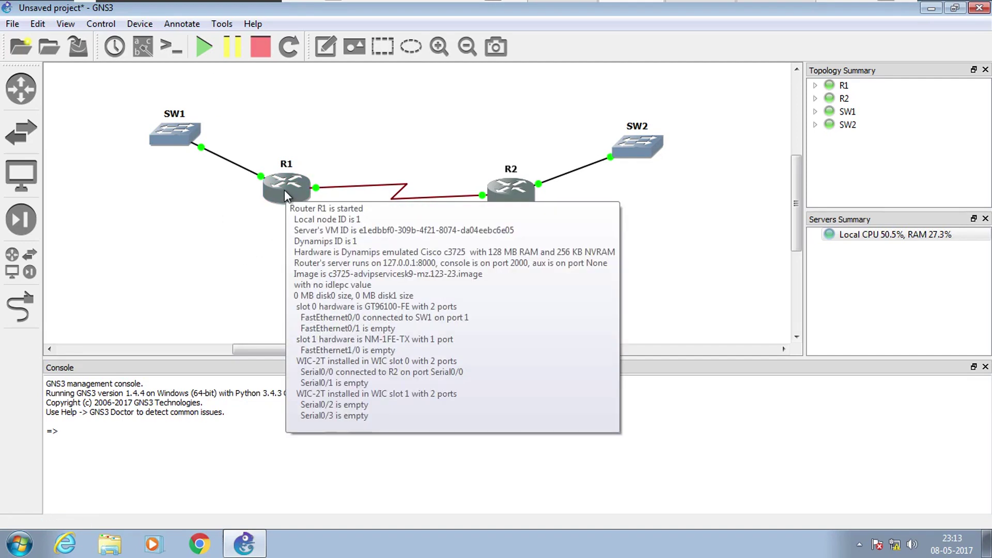
right_click(285, 191)
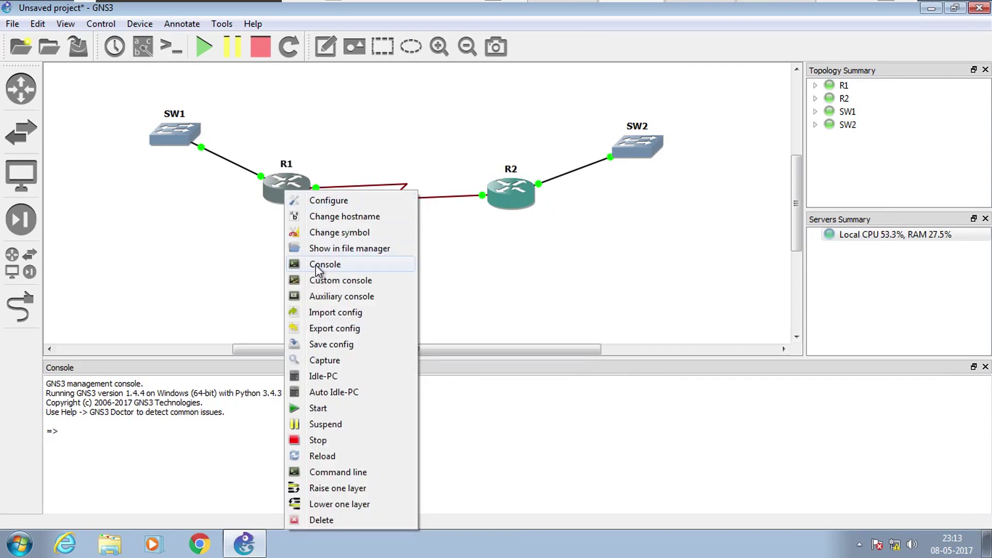
right_click(492, 196)
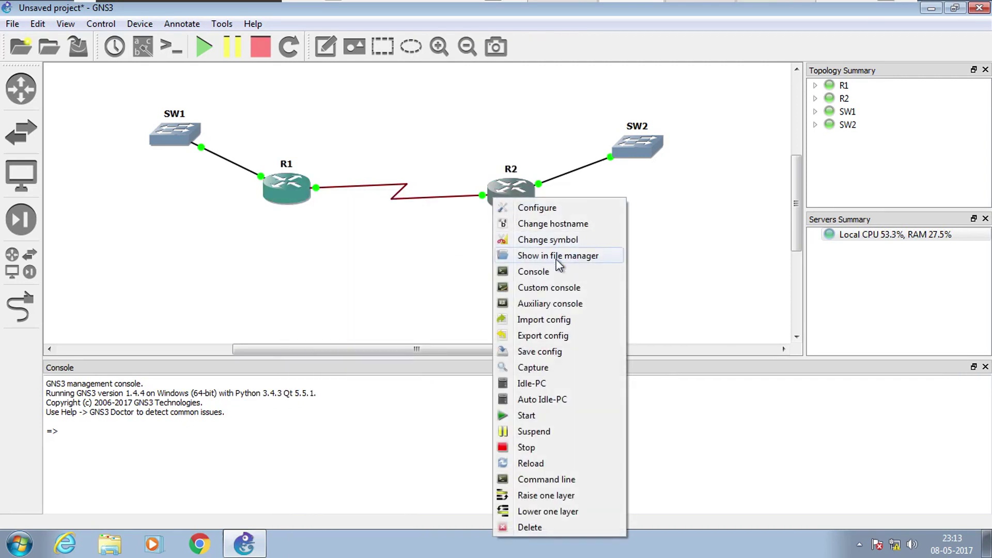
left_click(174, 49)
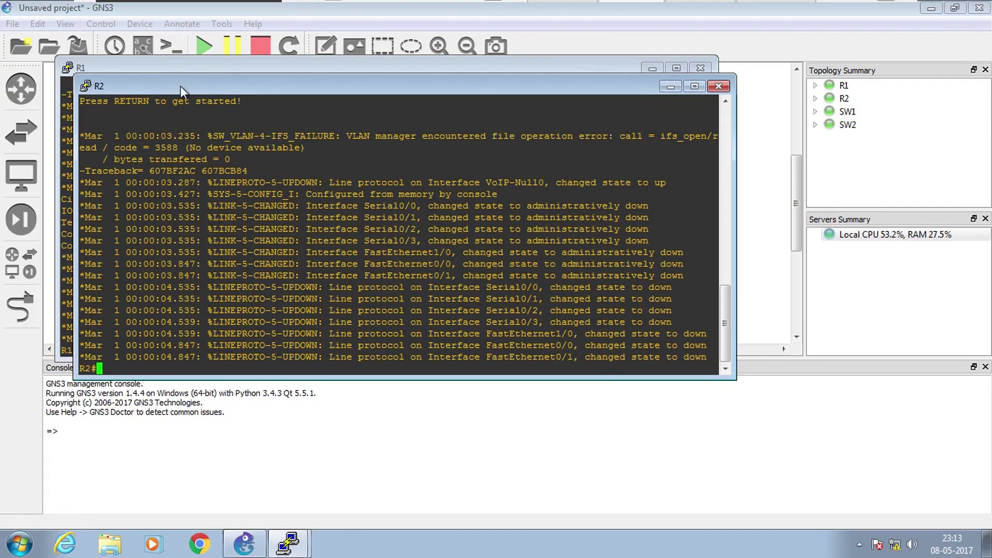
Move the R2 console window aside so both consoles can be seen, and bring the R1 console to the front
left_click_drag(181, 86, 483, 155)
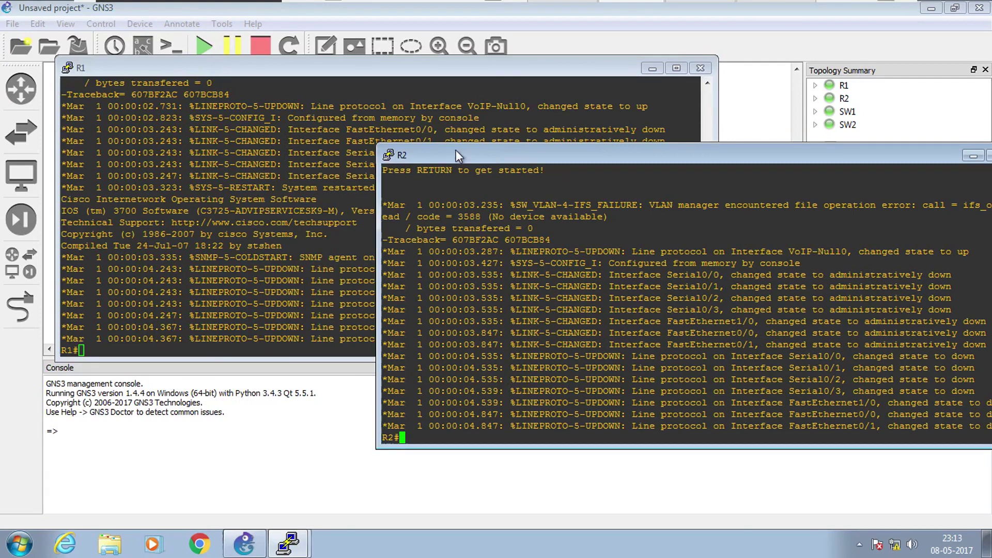
left_click(245, 153)
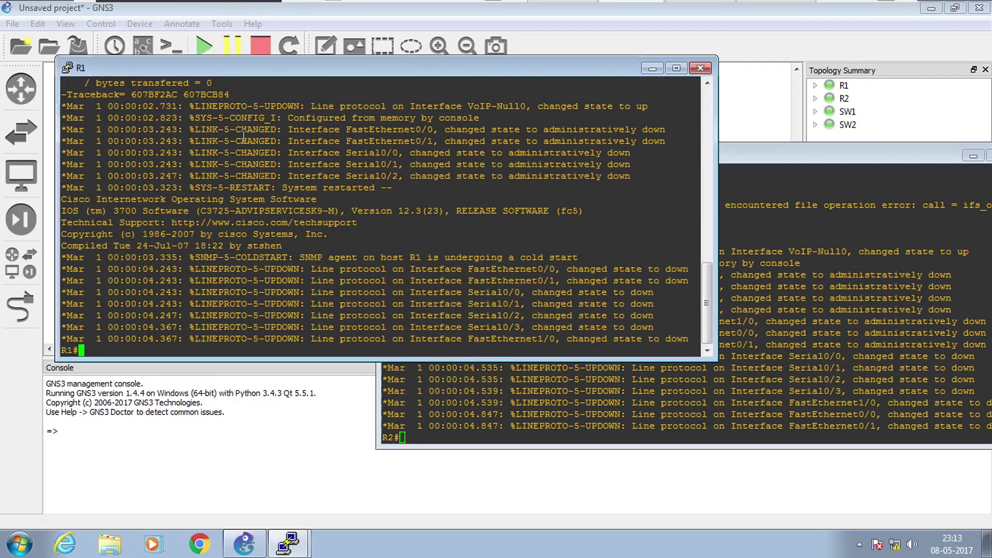
left_click(821, 271)
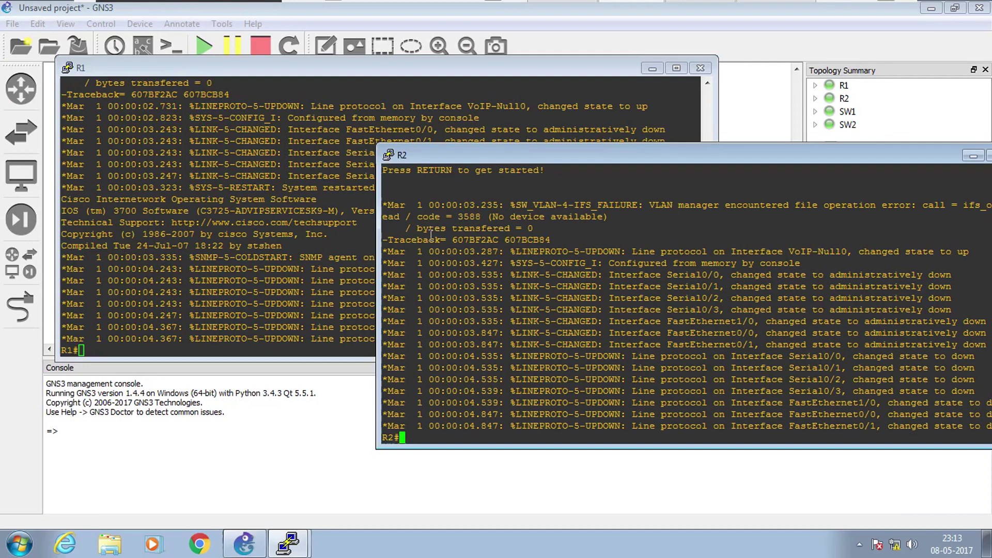
left_click(262, 224)
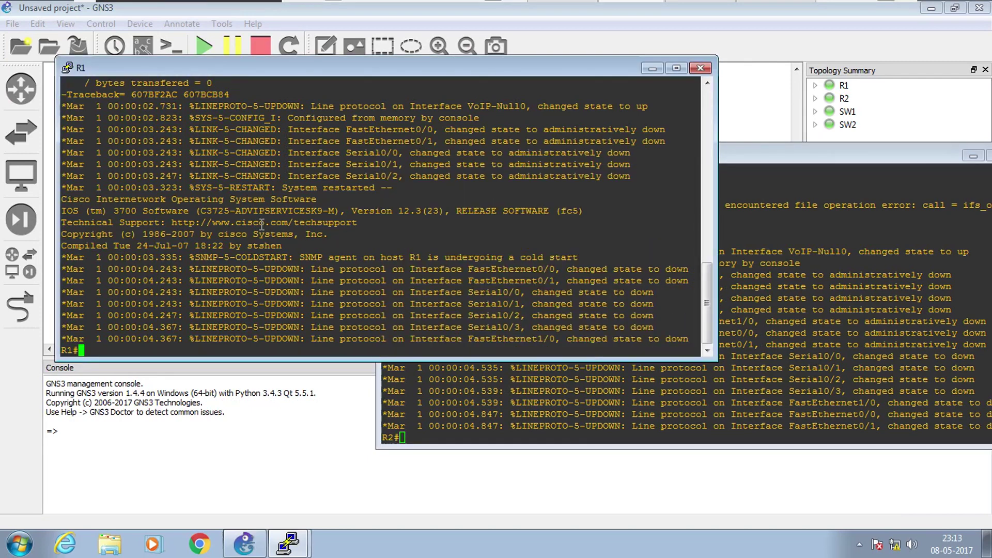